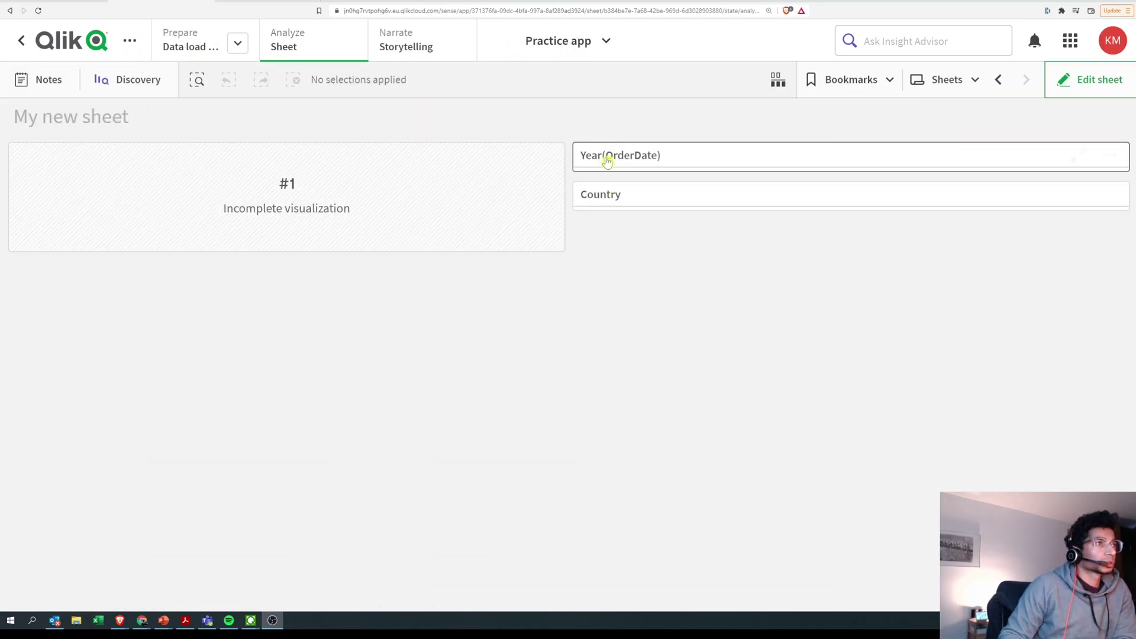
Step: Check the values in the OrderDate year and country filter lists
{"action": "left_click", "coordinate": [608, 162]}
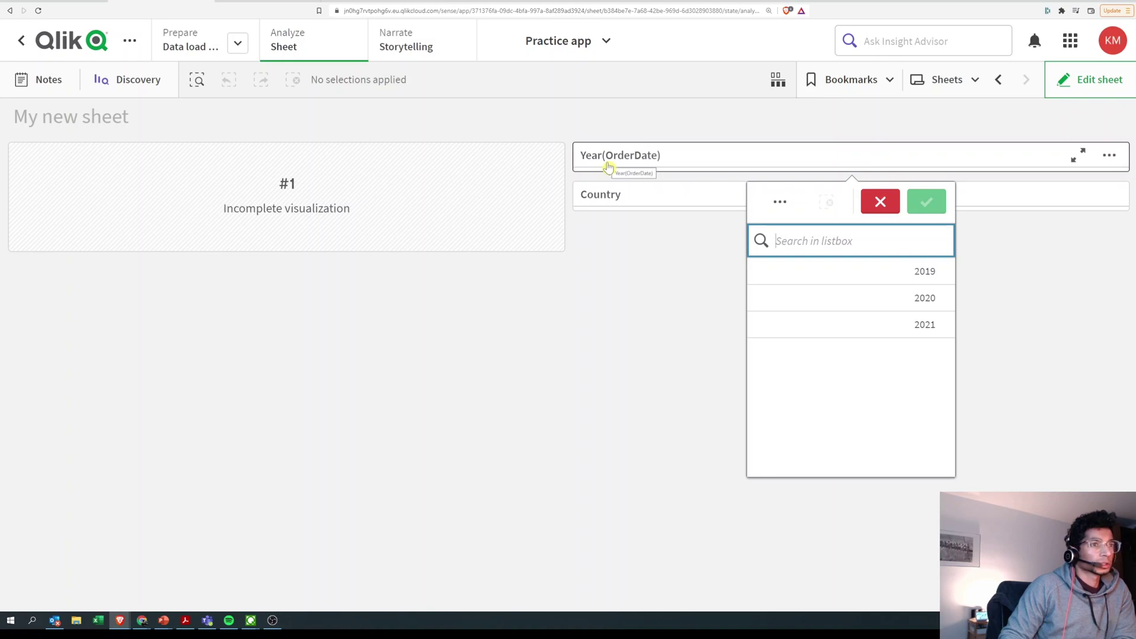
{"action": "left_click", "coordinate": [608, 203]}
{"action": "left_click", "coordinate": [608, 204]}
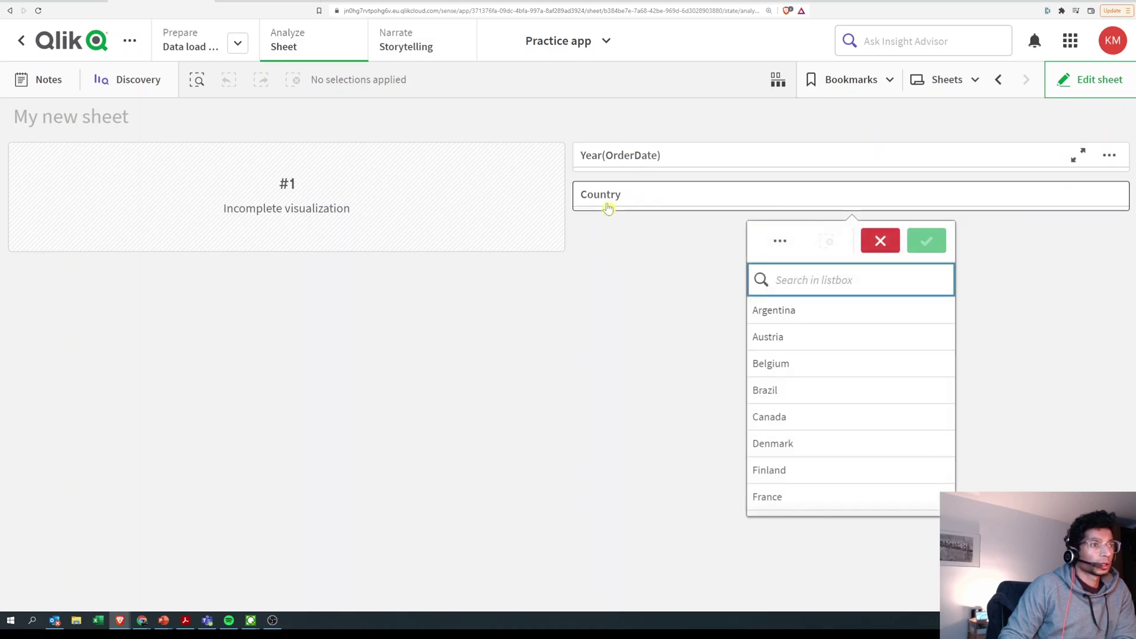
Step: Enter edit mode and paste a copy of the empty KPI below the original
{"action": "left_click", "coordinate": [609, 207]}
{"action": "left_click", "coordinate": [1090, 79]}
{"action": "right_click", "coordinate": [331, 196]}
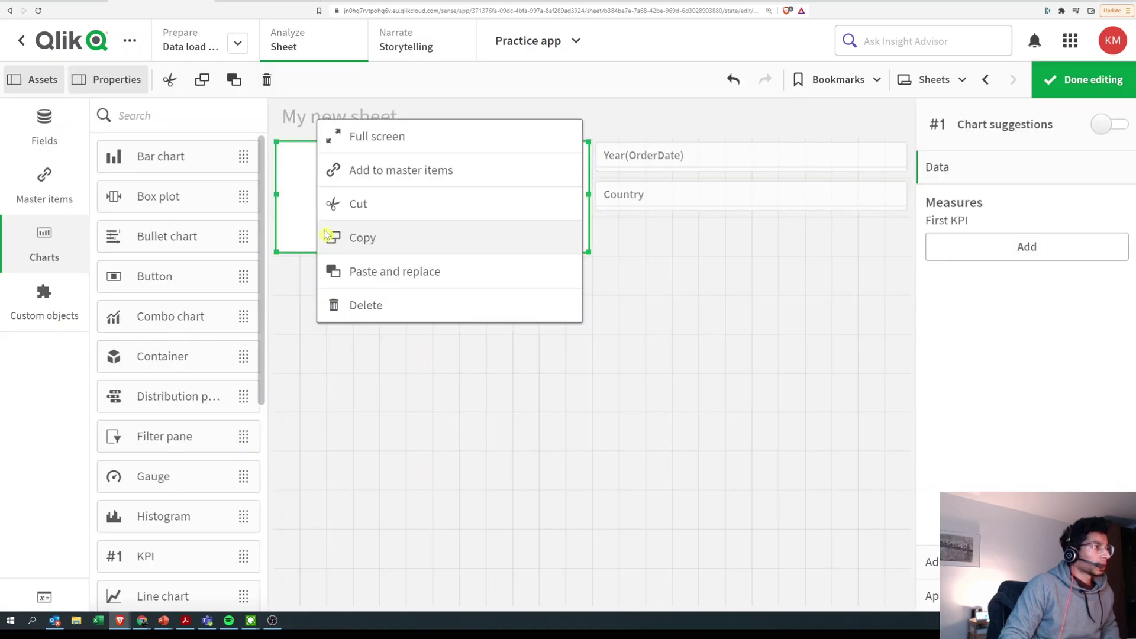
{"action": "left_click", "coordinate": [359, 248]}
{"action": "right_click", "coordinate": [377, 314]}
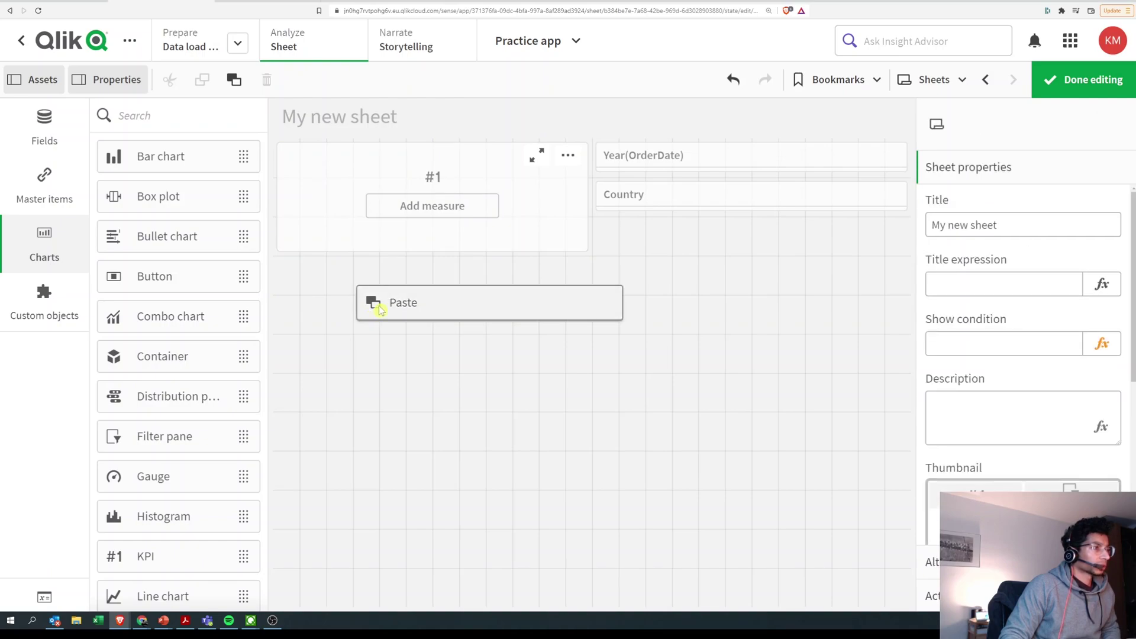
{"action": "left_click", "coordinate": [380, 309]}
Step: Give the pasted KPI the measure sum(Sales) (32.37M), then start a measure on the upper KPI
{"action": "left_click", "coordinate": [413, 317]}
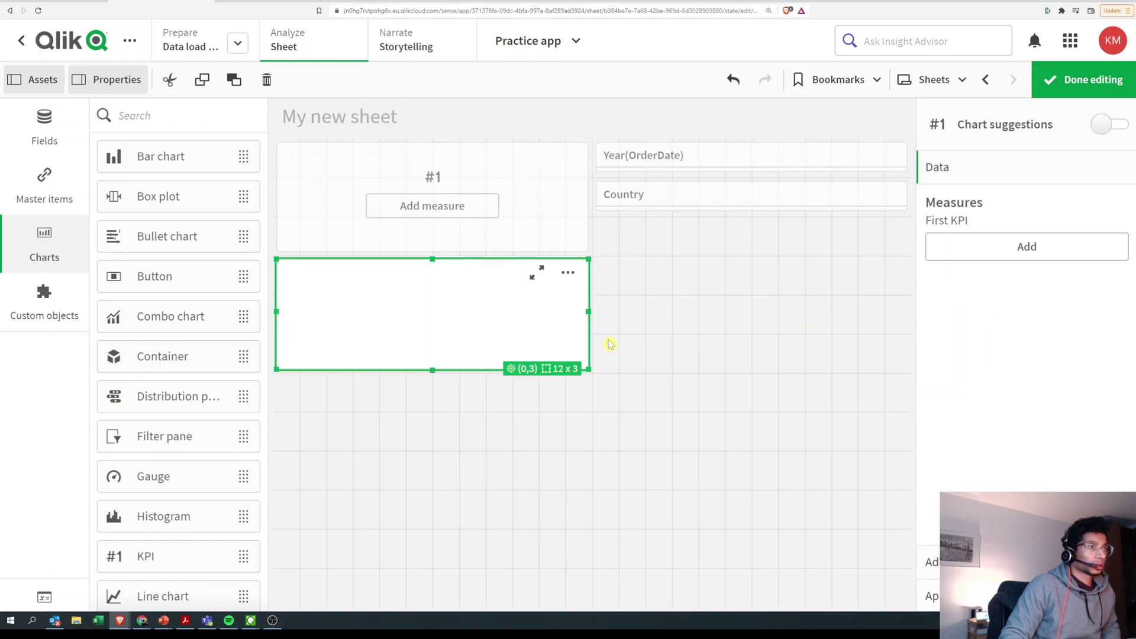
{"action": "left_click", "coordinate": [1006, 246]}
{"action": "left_click", "coordinate": [1099, 290]}
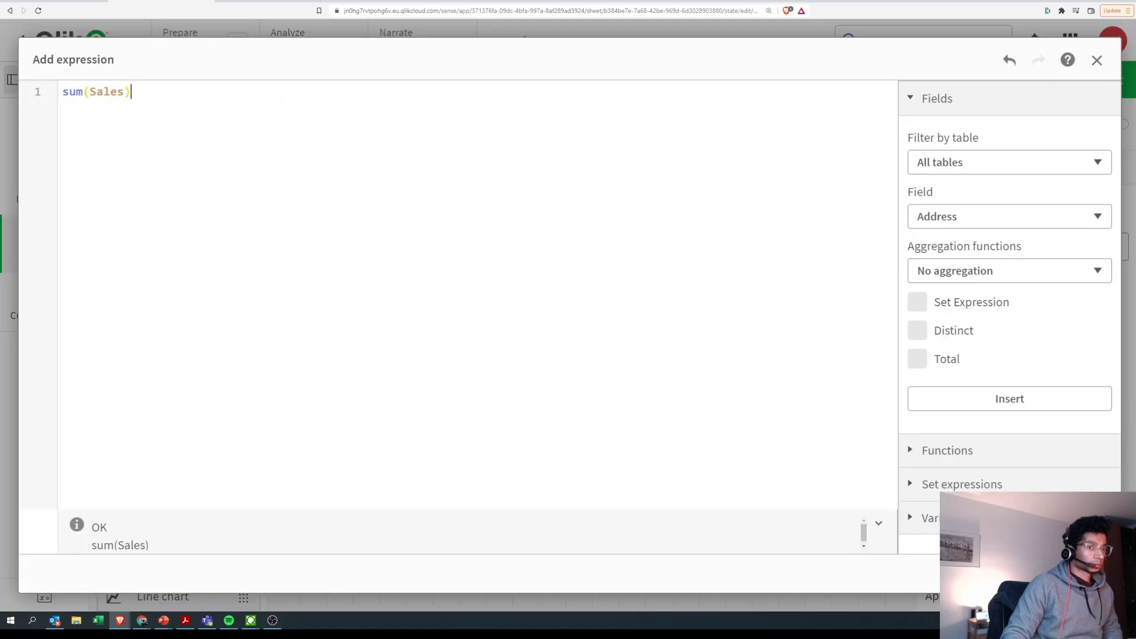
{"action": "left_click", "coordinate": [1089, 573]}
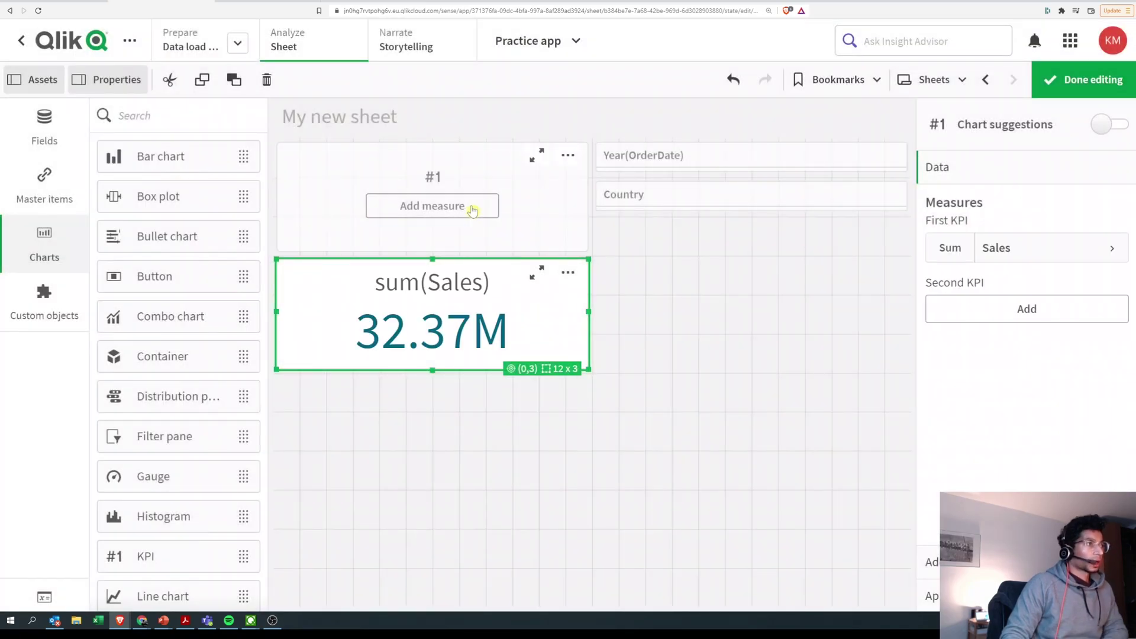
{"action": "left_click", "coordinate": [524, 212]}
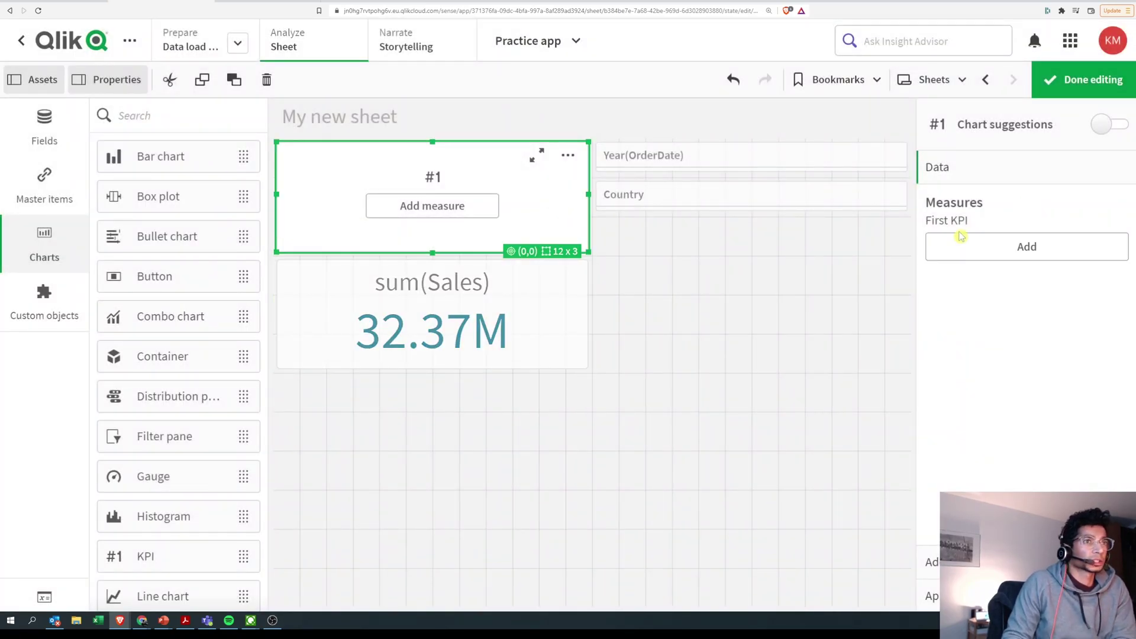
{"action": "left_click", "coordinate": [1014, 254]}
Step: Enter Sum(Sales) in the upper KPI's expression editor
{"action": "left_click", "coordinate": [1115, 300]}
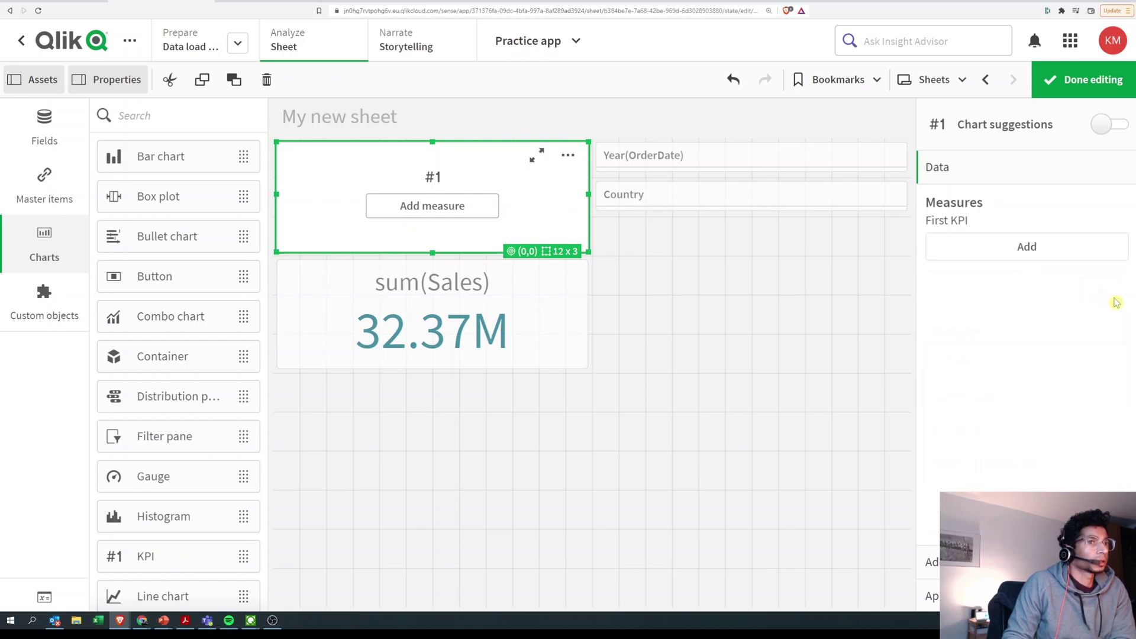
{"action": "type", "text": "Sum"}
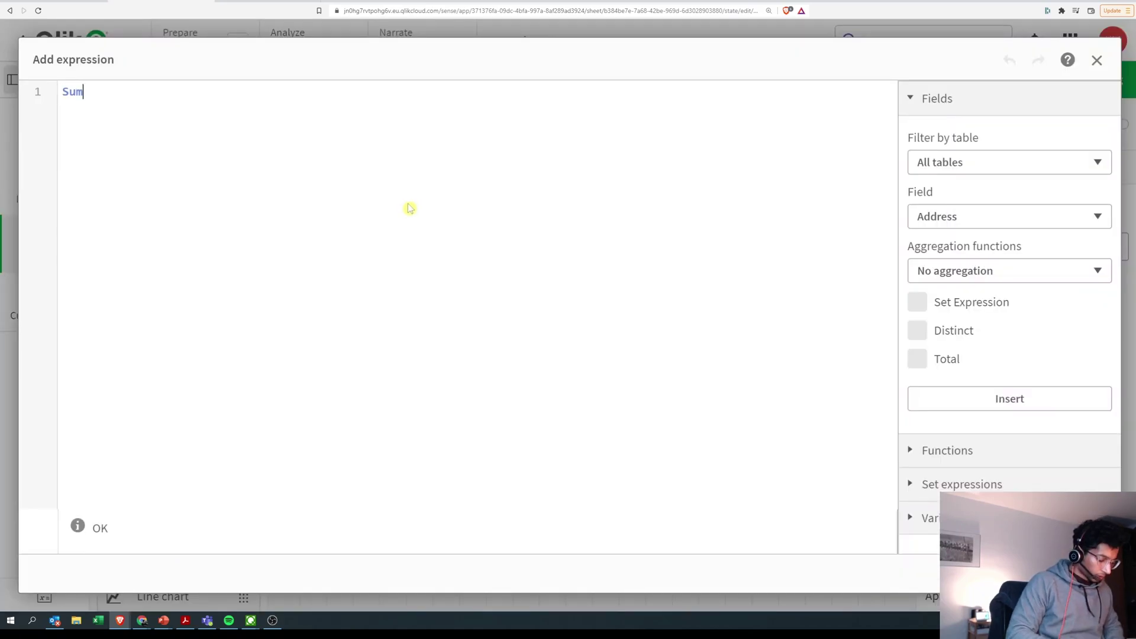
{"action": "type", "text": "("}
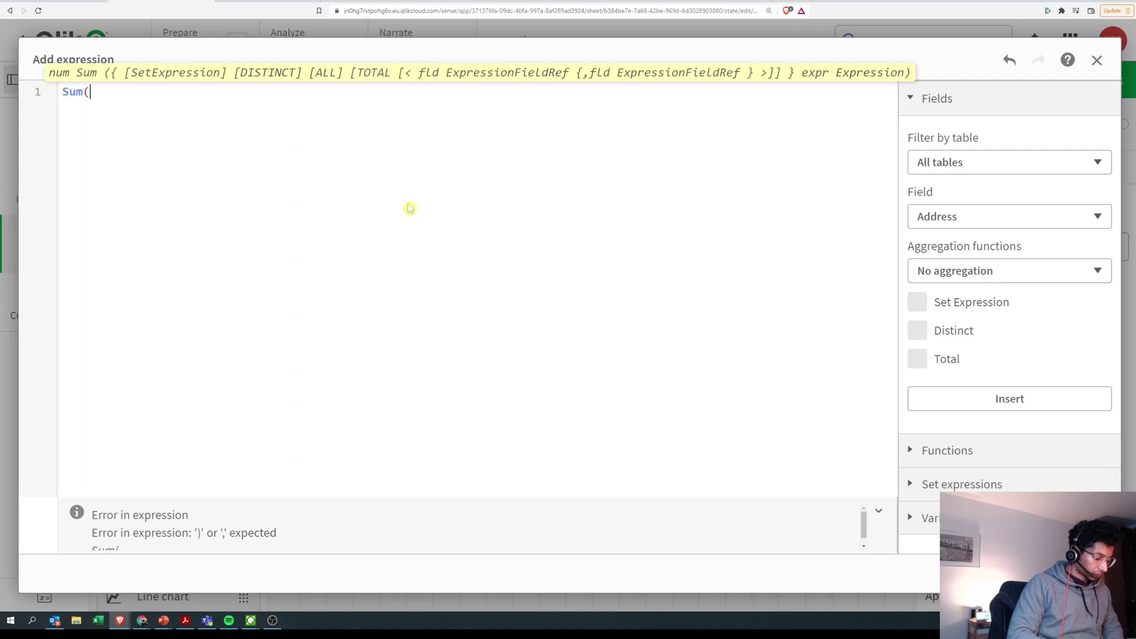
{"action": "type", "text": "Sales"}
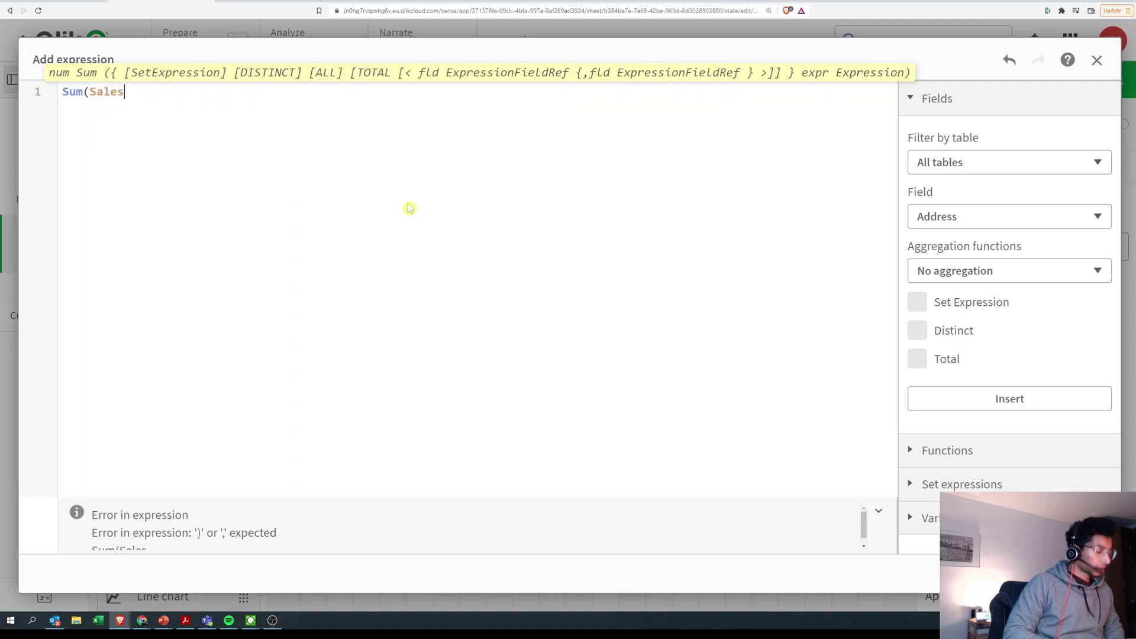
{"action": "type", "text": ")"}
{"action": "key", "text": "Left"}
{"action": "key", "text": "Left"}
{"action": "key", "text": "Left"}
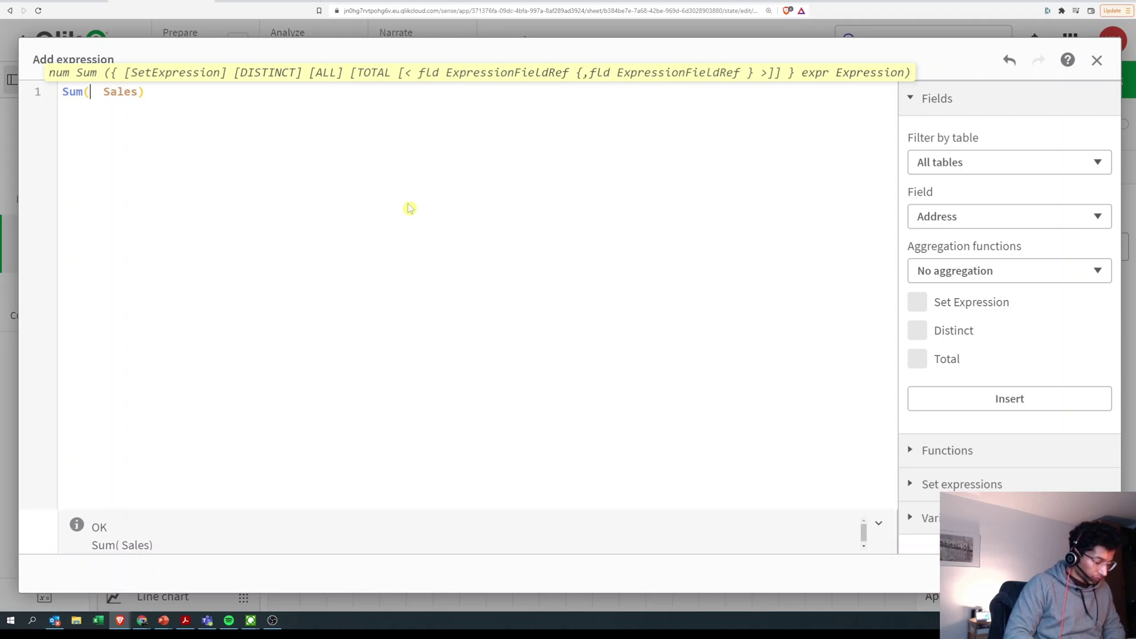
Step: Insert the set modifier {< Year = >} right after Sum(
{"action": "type", "text": "{< "}
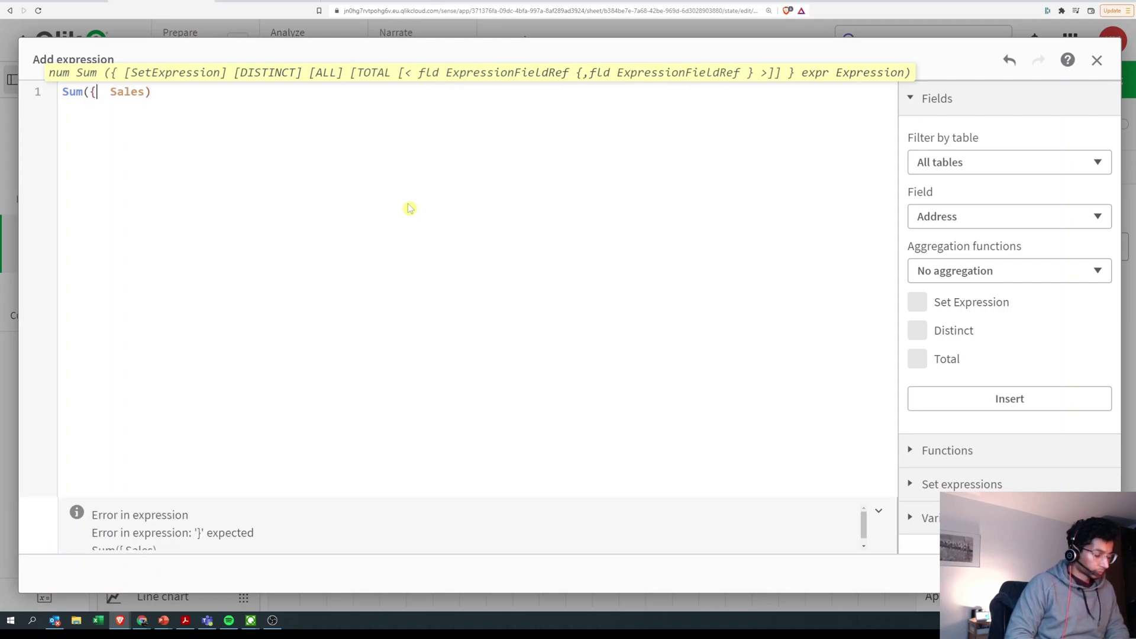
{"action": "type", "text": "}"}
{"action": "key", "text": "Left"}
{"action": "type", "text": "<"}
{"action": "key", "text": "Left"}
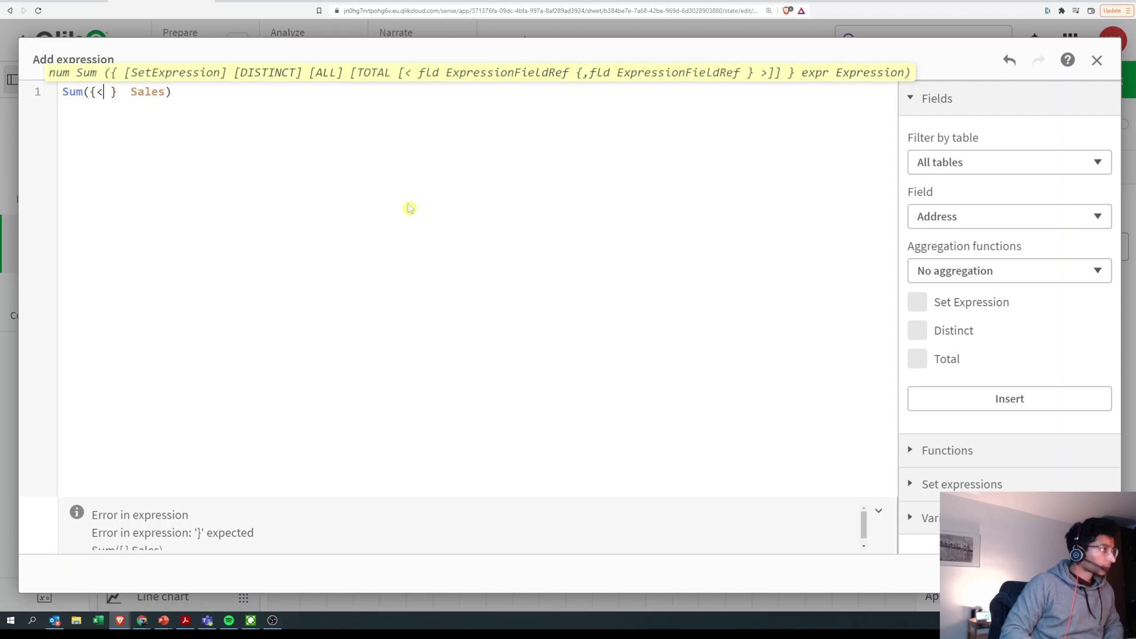
{"action": "type", "text": ">"}
{"action": "key", "text": "Left"}
{"action": "key", "text": "Right"}
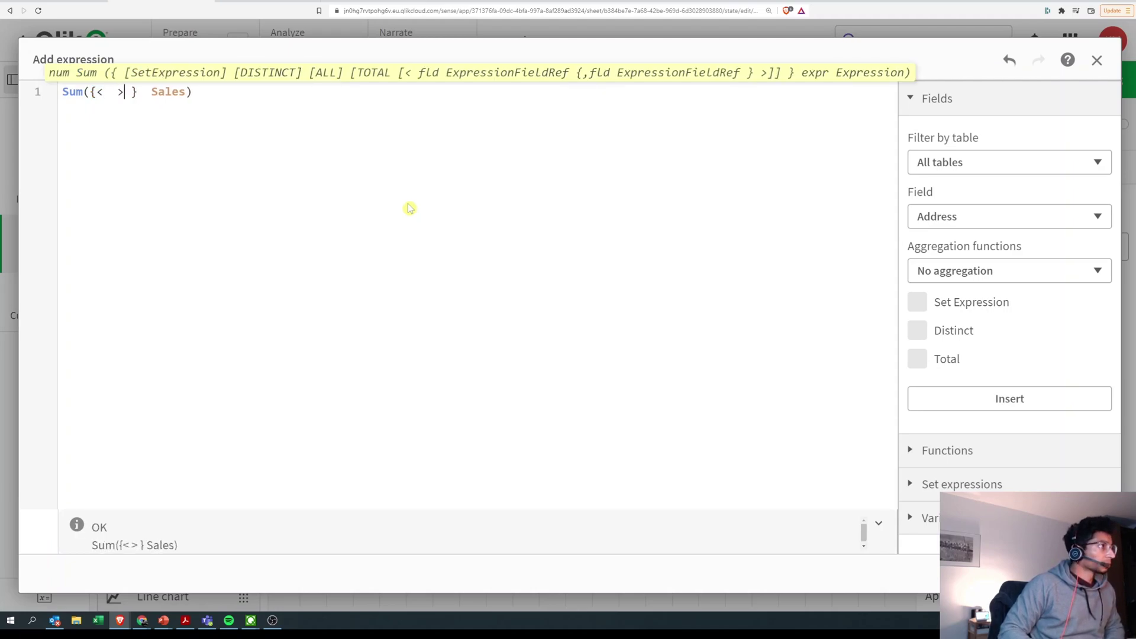
{"action": "key", "text": "Delete"}
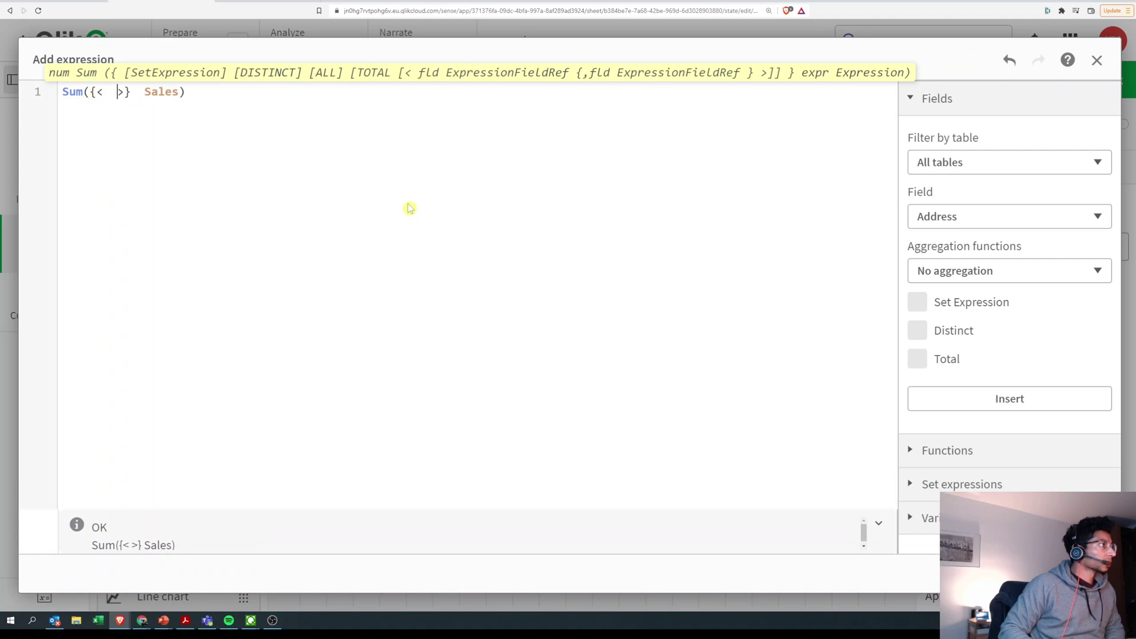
{"action": "key", "text": "Left"}
{"action": "key", "text": "Left"}
{"action": "key", "text": "Left"}
{"action": "type", "text": "Year"}
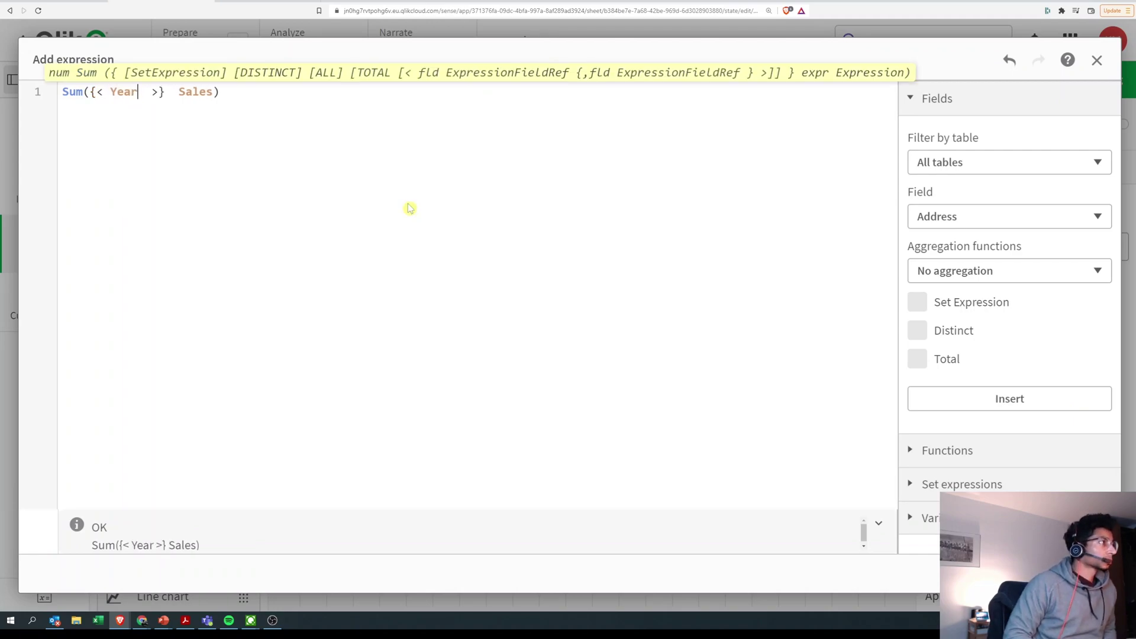
{"action": "type", "text": " ="}
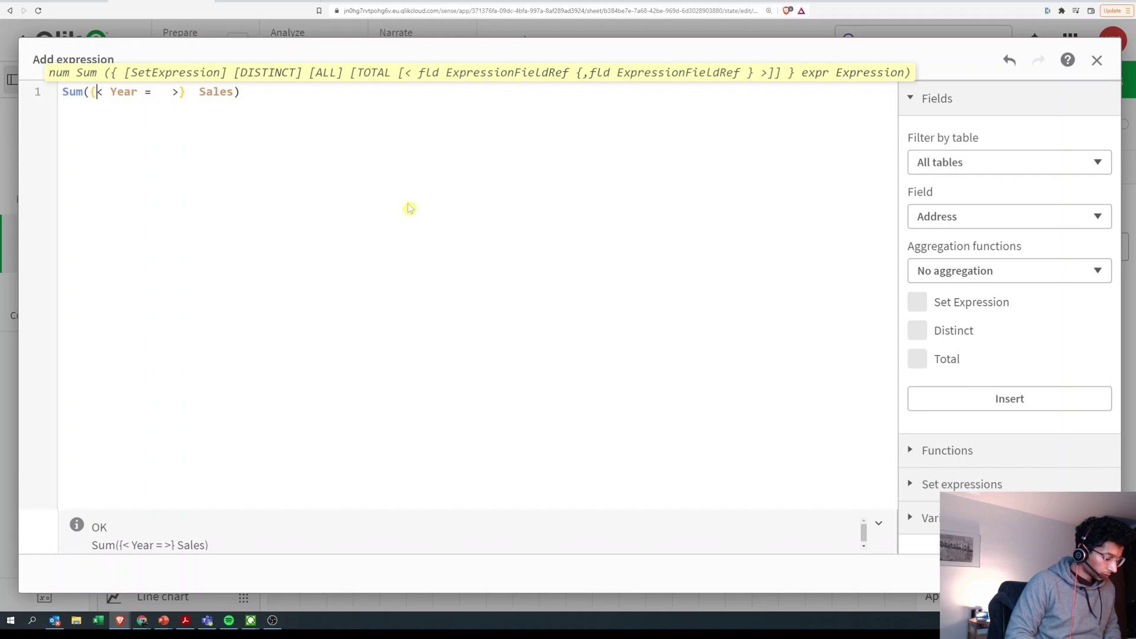
Step: Complete the modifier as {$< Year = {} >}, leaving the value braces empty
{"action": "type", "text": "$"}
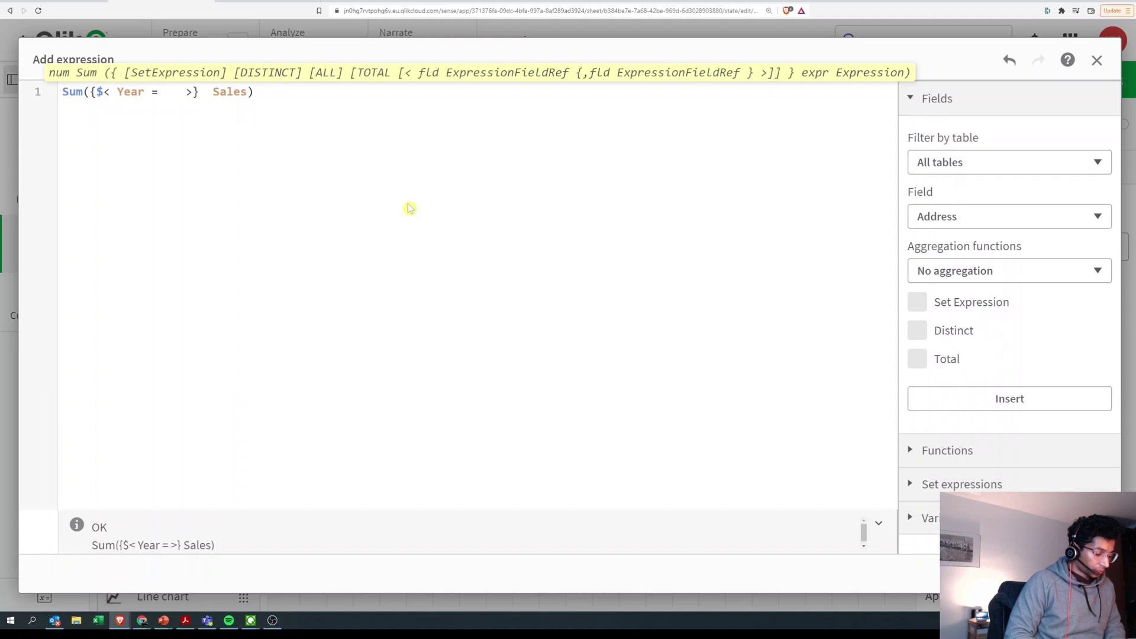
{"action": "type", "text": "{ }"}
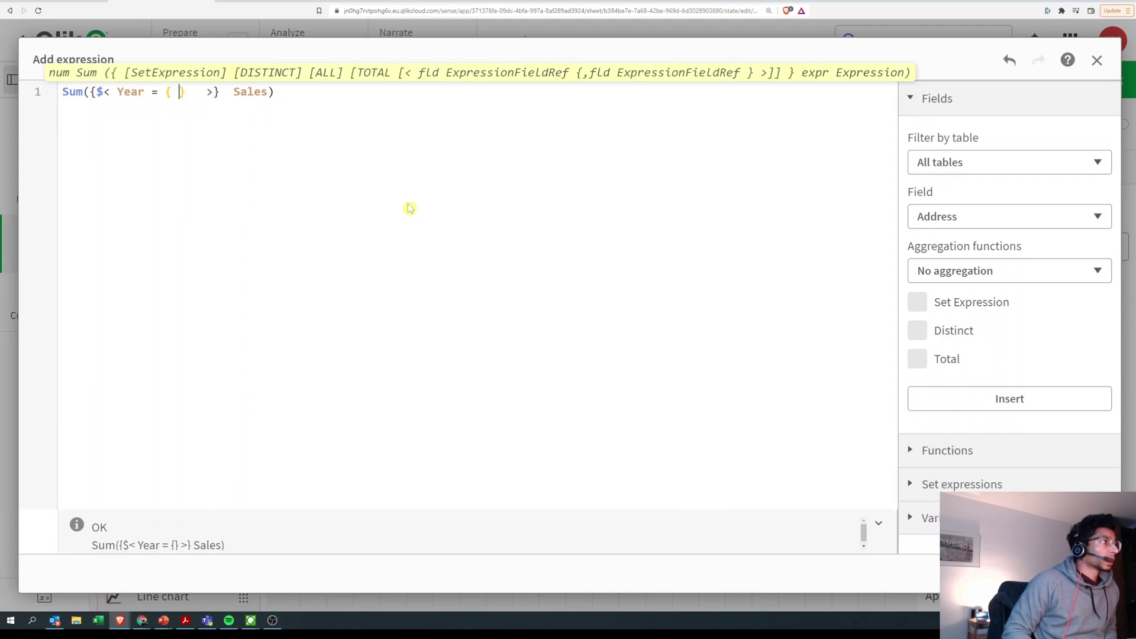
{"action": "key", "text": "Left"}
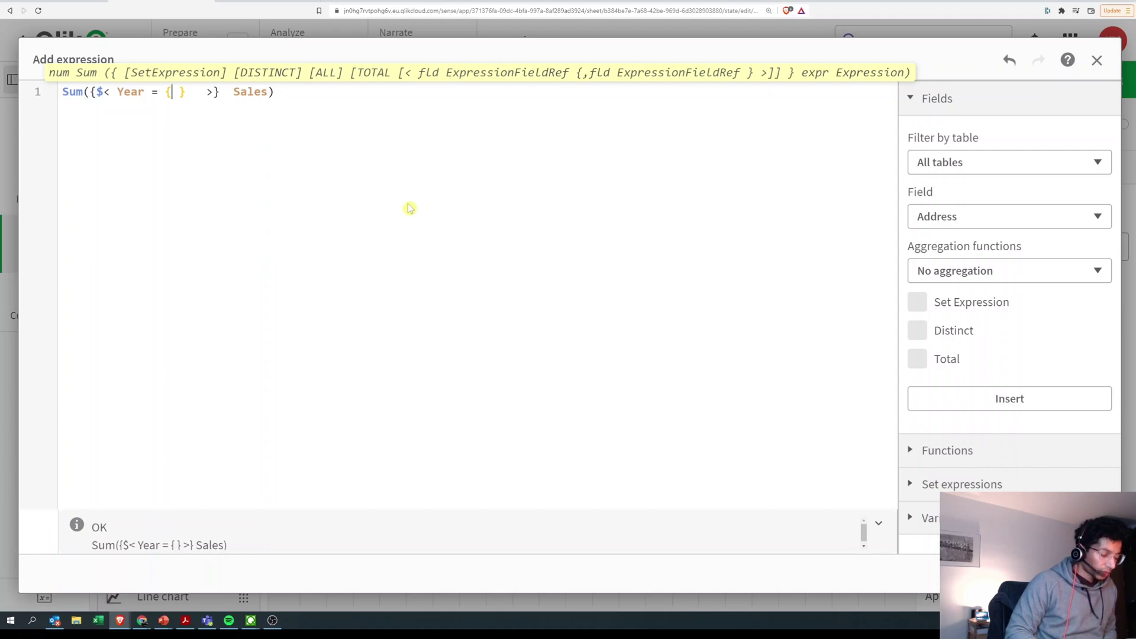
{"action": "type", "text": "''"}
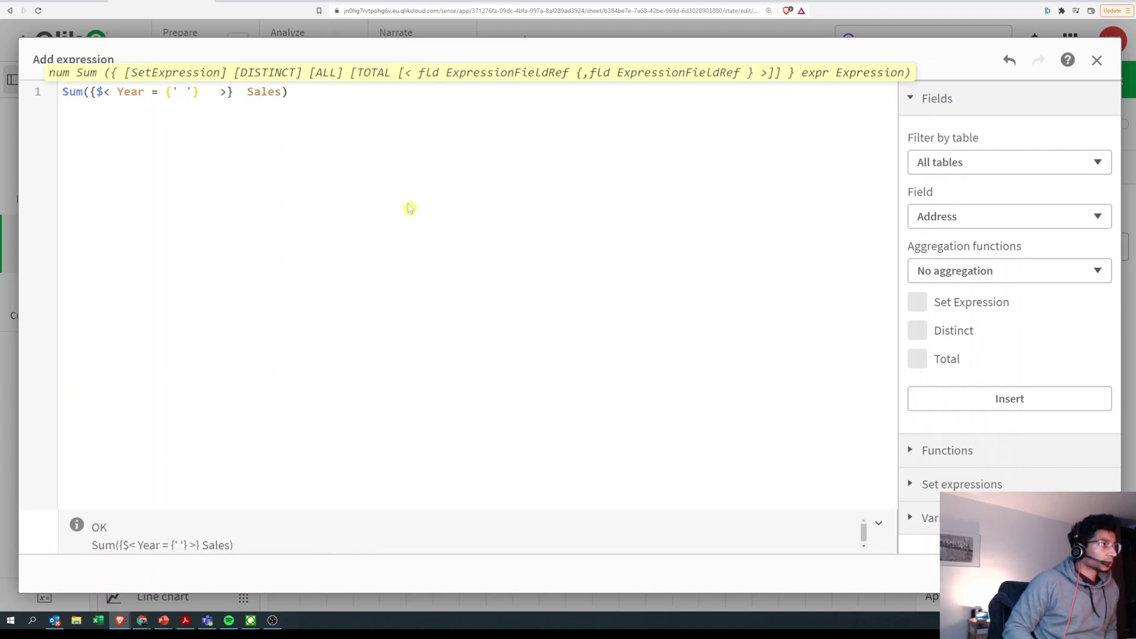
{"action": "key", "text": "BackSpace"}
{"action": "key", "text": "BackSpace"}
{"action": "key", "text": "BackSpace"}
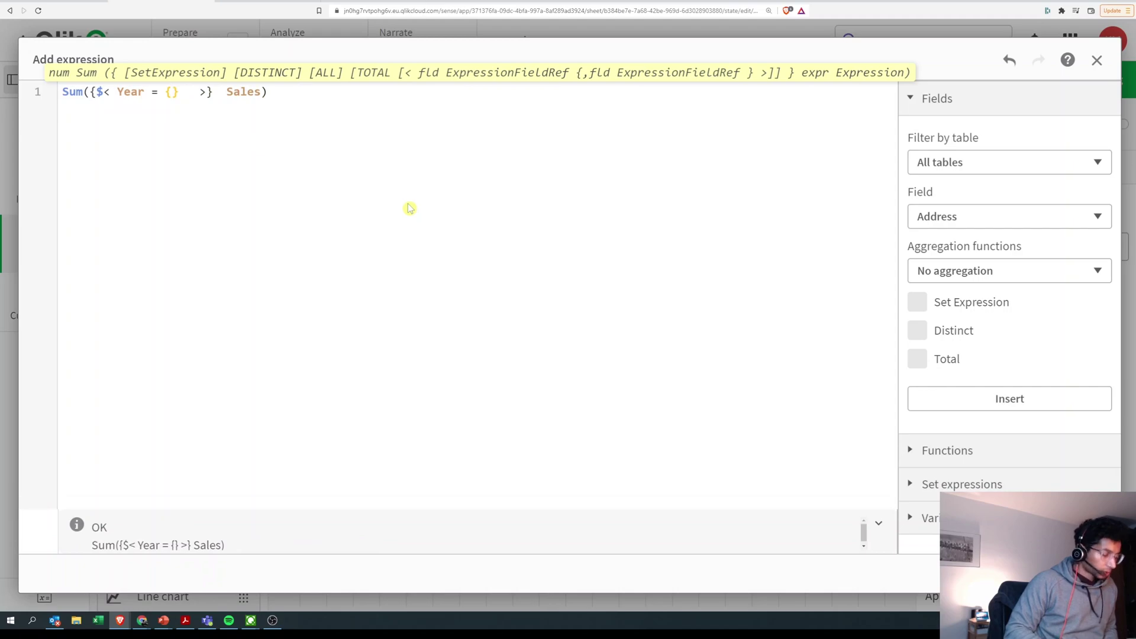
{"action": "type", "text": "\"\""}
{"action": "key", "text": "Left"}
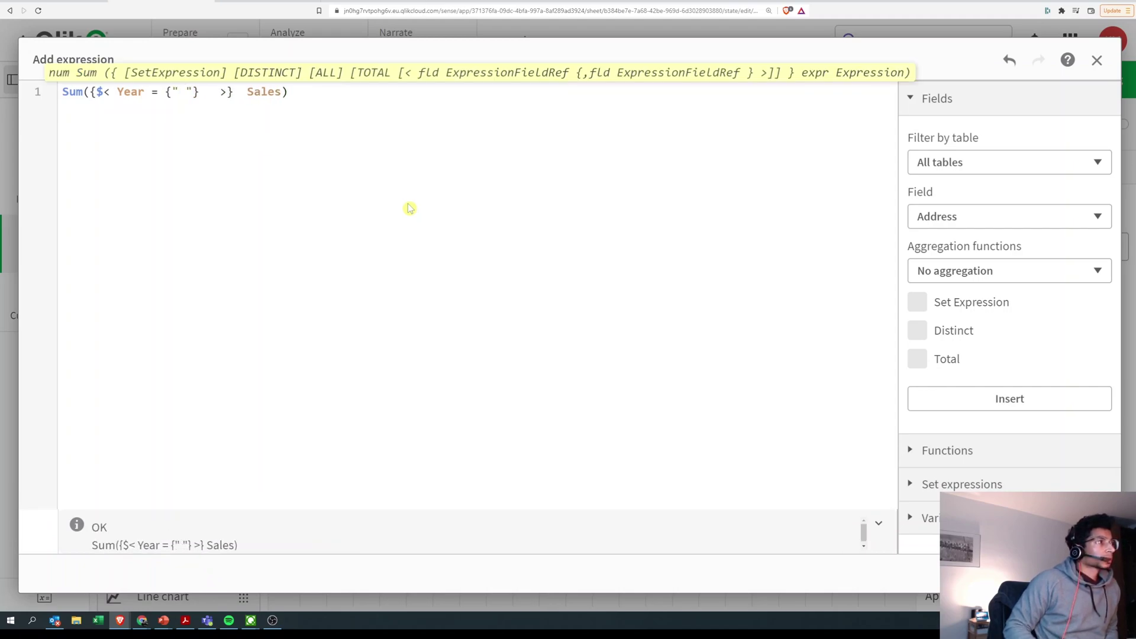
{"action": "key", "text": "BackSpace"}
{"action": "key", "text": "BackSpace"}
{"action": "key", "text": "BackSpace"}
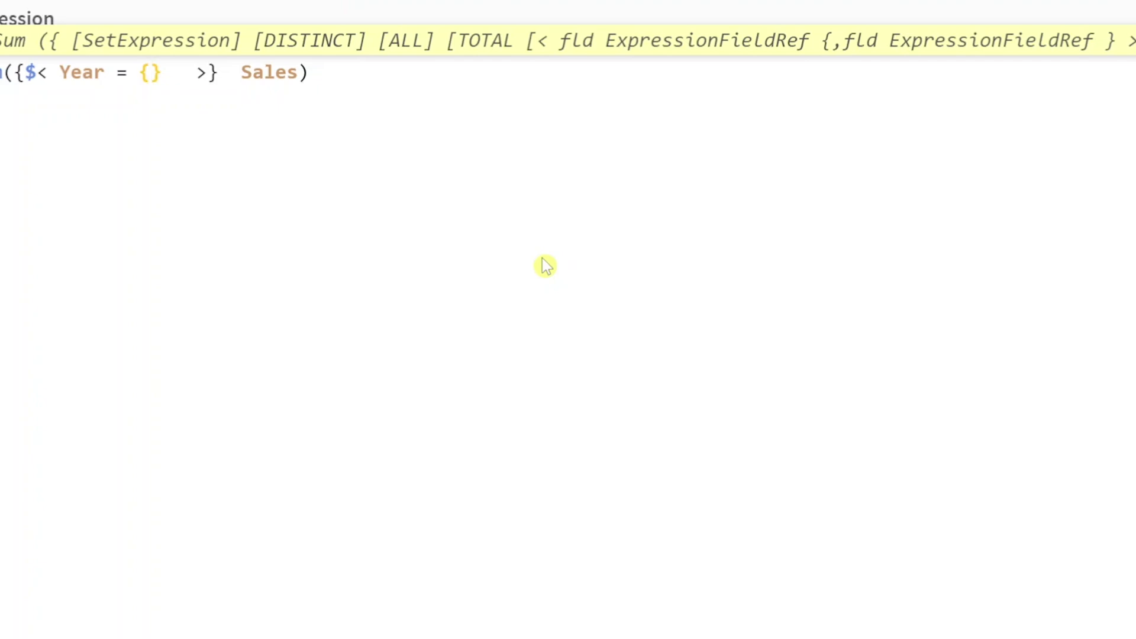
Step: Enter '2019' as the Year value inside the braces
{"action": "type", "text": "'"}
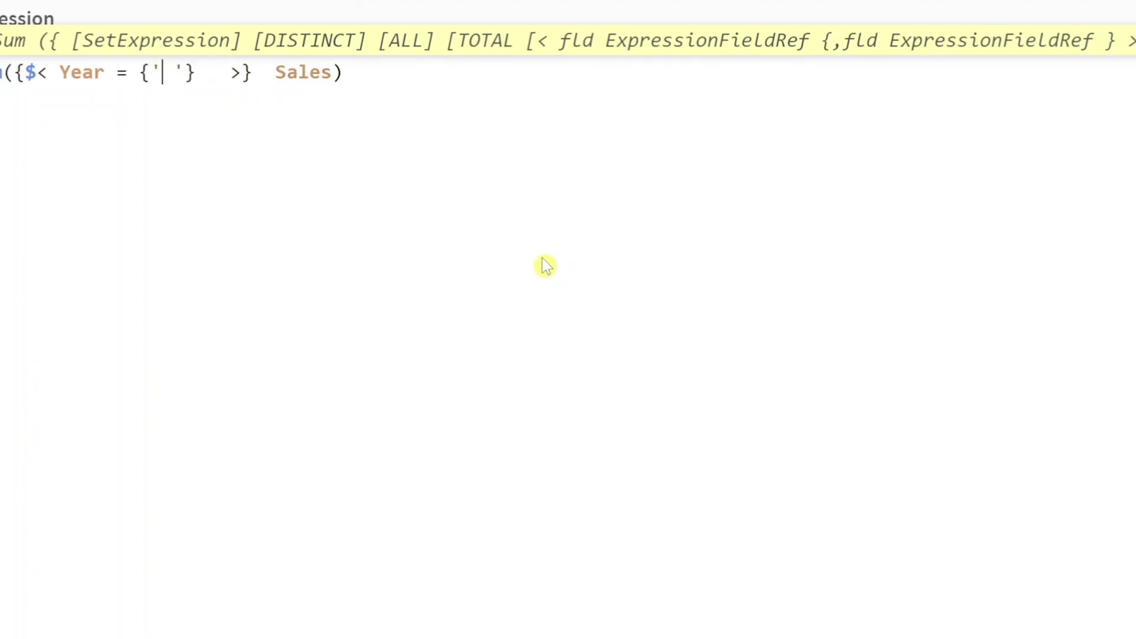
{"action": "type", "text": "2019"}
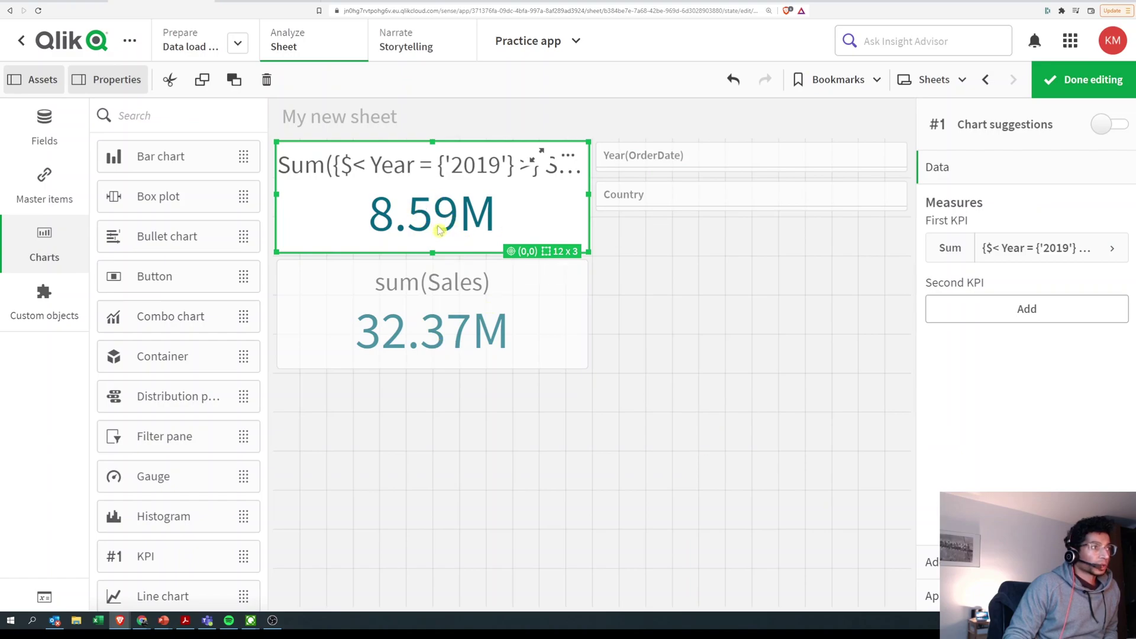
Step: Leave edit mode and filter Year to 2019 to compare against the 8.59M KPI
{"action": "left_click", "coordinate": [1056, 79]}
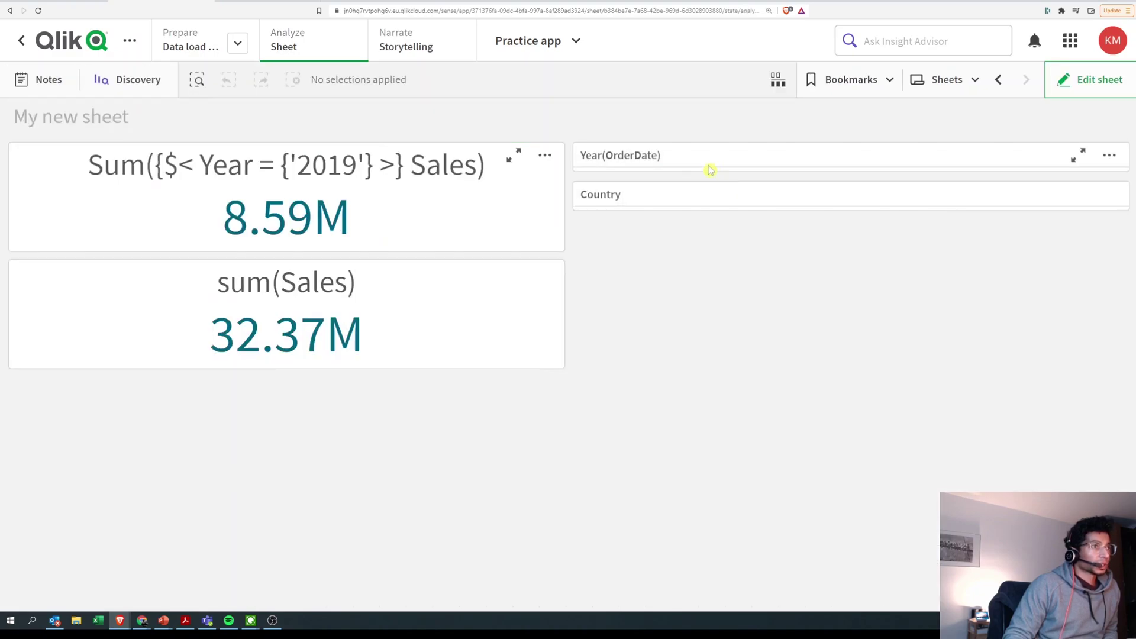
{"action": "left_click", "coordinate": [710, 170]}
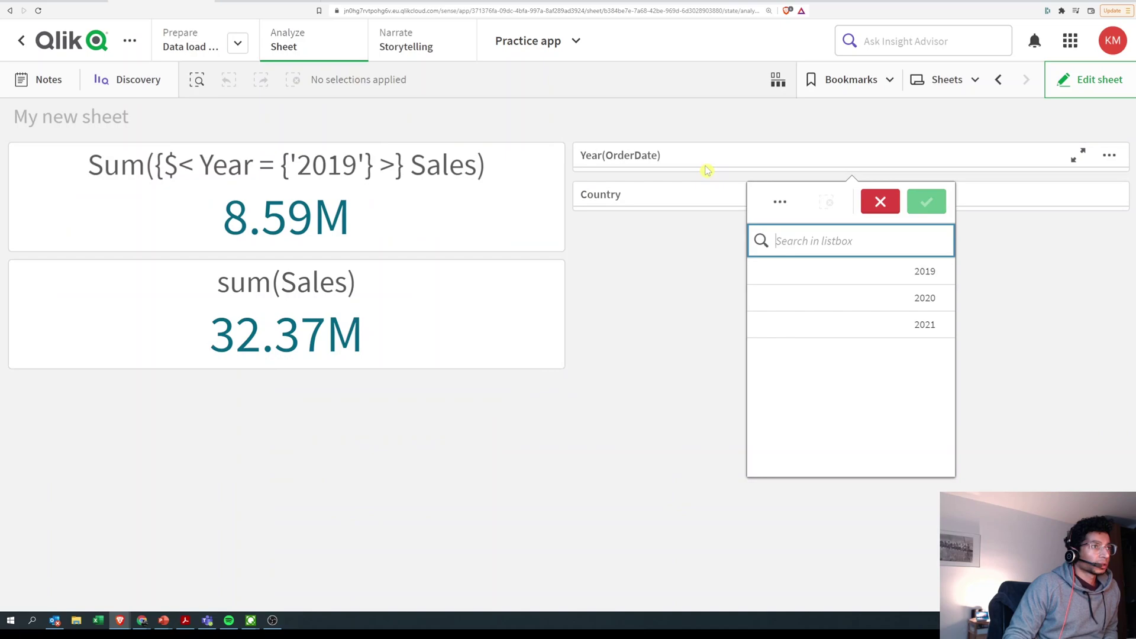
{"action": "left_click", "coordinate": [891, 273]}
{"action": "left_click", "coordinate": [927, 202]}
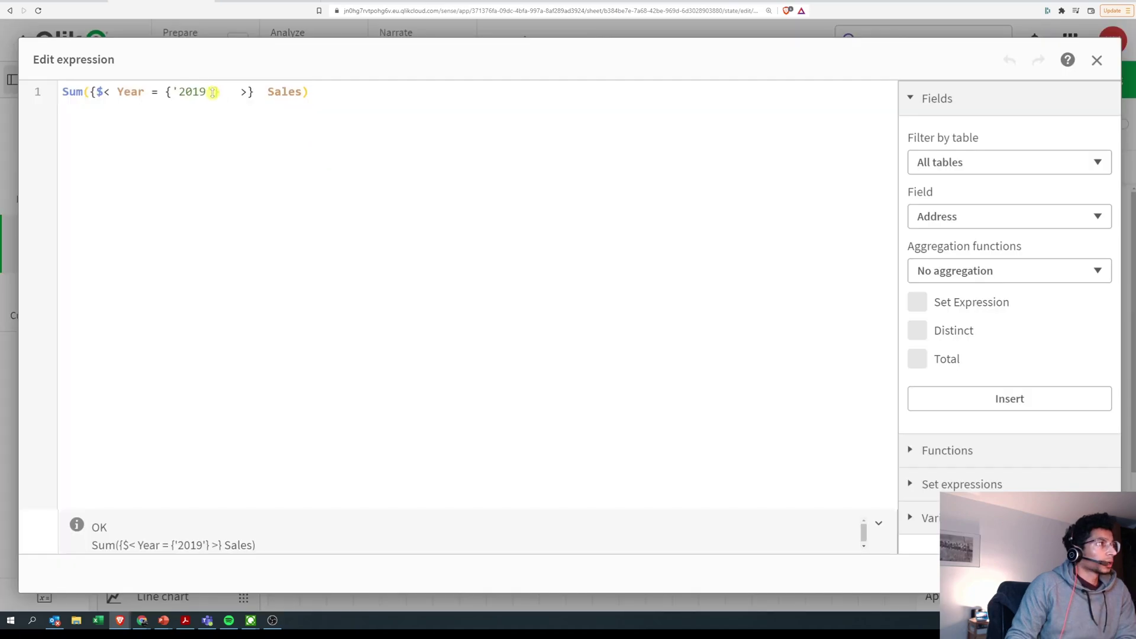
Step: Remove the quotes so the Year value reads {2019}, then close the editor
{"action": "left_click", "coordinate": [215, 94]}
{"action": "key", "text": "BackSpace"}
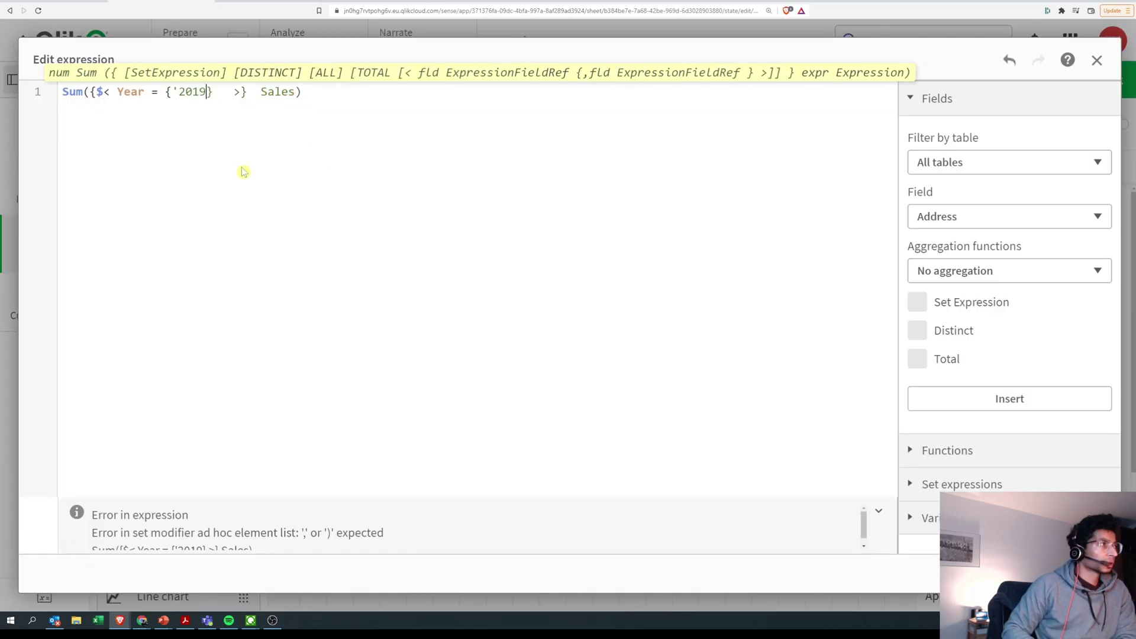
{"action": "key", "text": "Left"}
{"action": "key", "text": "Left"}
{"action": "key", "text": "Left"}
{"action": "key", "text": "Left"}
{"action": "key", "text": "BackSpace"}
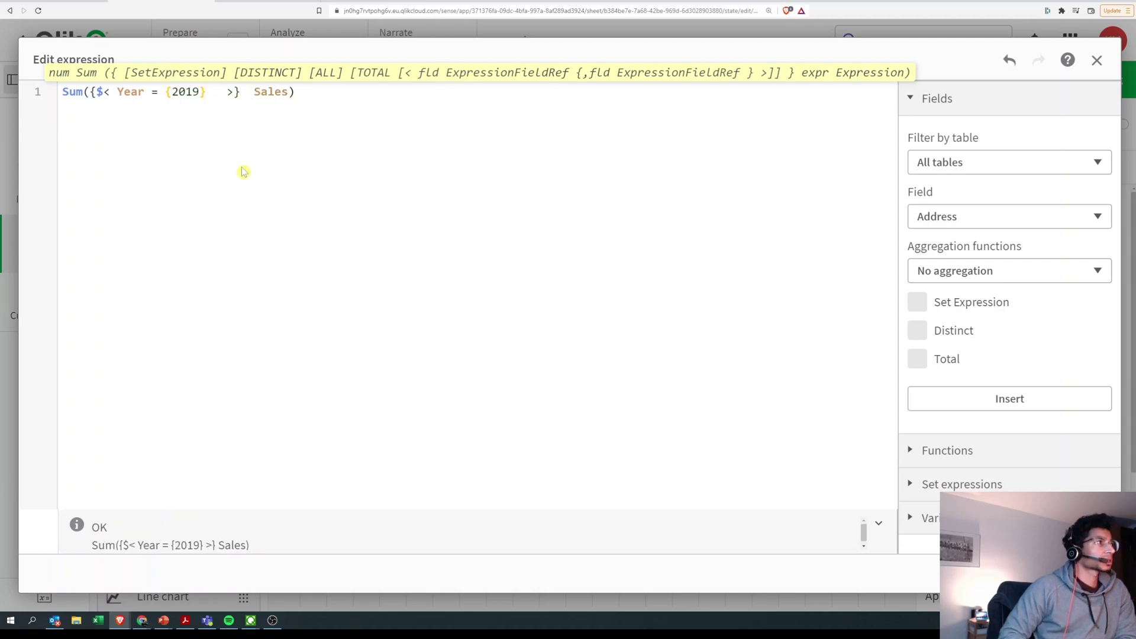
{"action": "key", "text": "Right"}
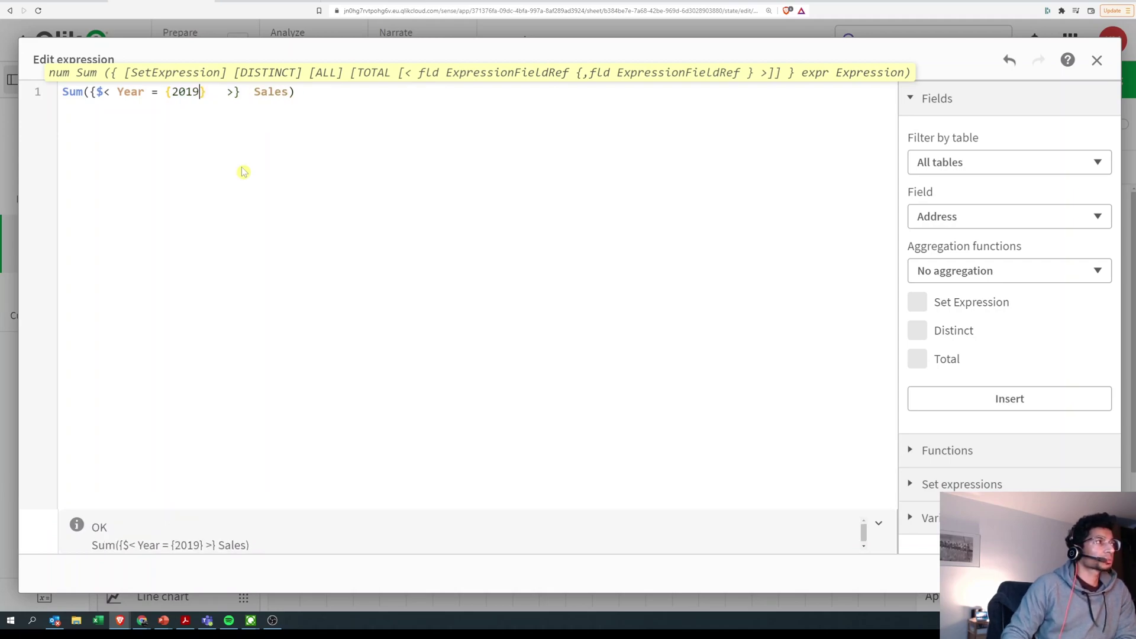
{"action": "key", "text": "Escape"}
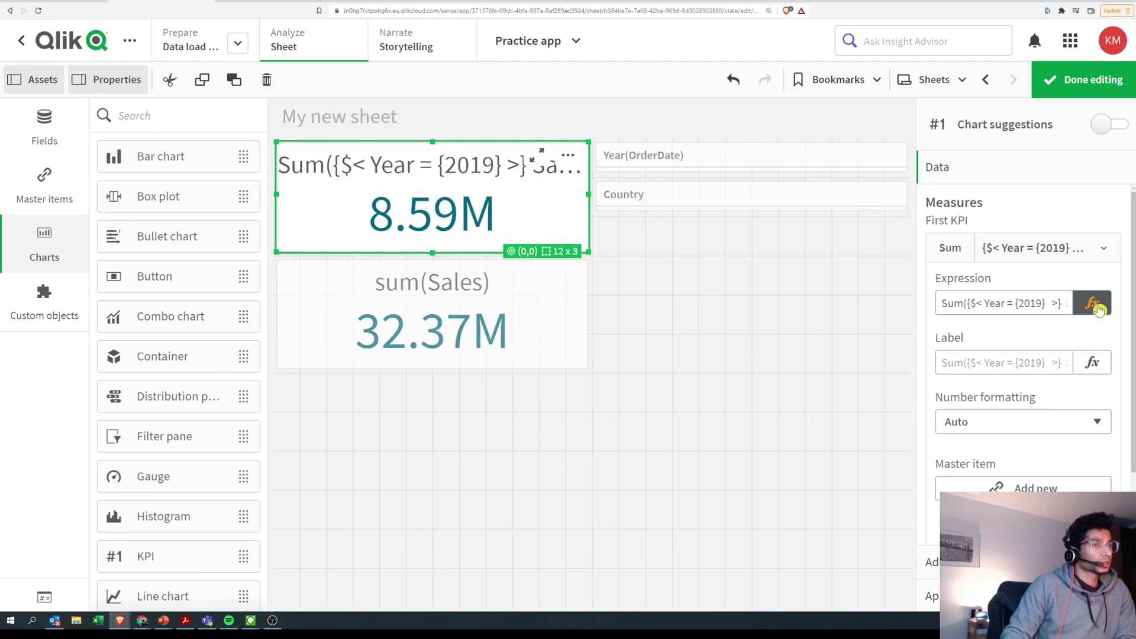
Step: Reopen the KPI expression and wrap 2019 in single quotes
{"action": "left_click", "coordinate": [1093, 303]}
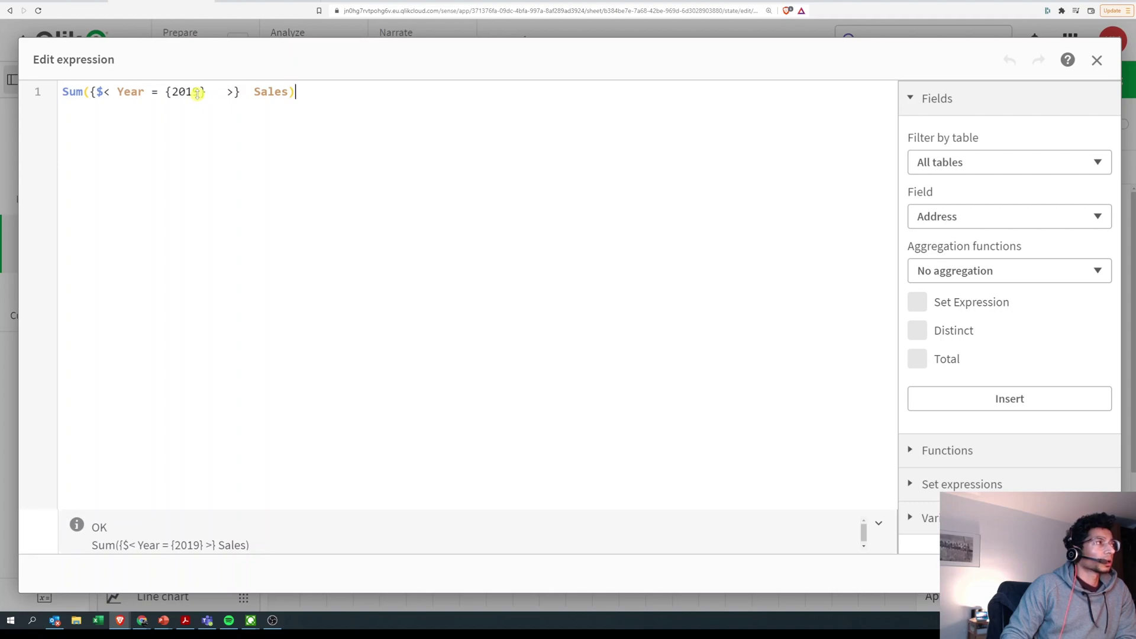
{"action": "left_click", "coordinate": [199, 92]}
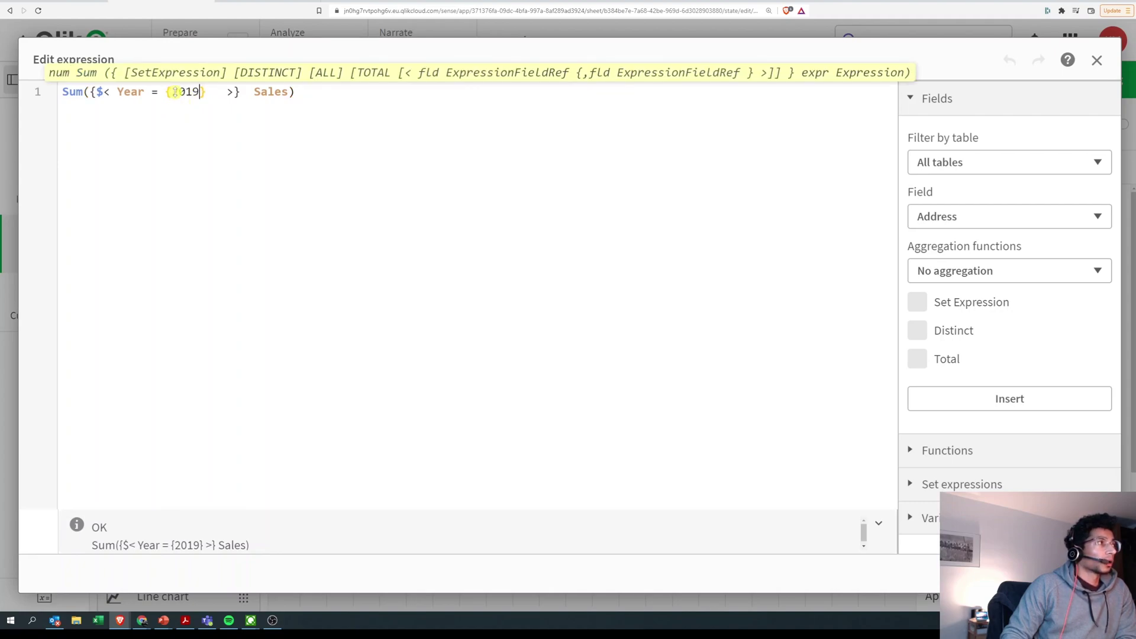
{"action": "key", "text": "Left"}
{"action": "key", "text": "Left"}
{"action": "key", "text": "Left"}
{"action": "key", "text": "Left"}
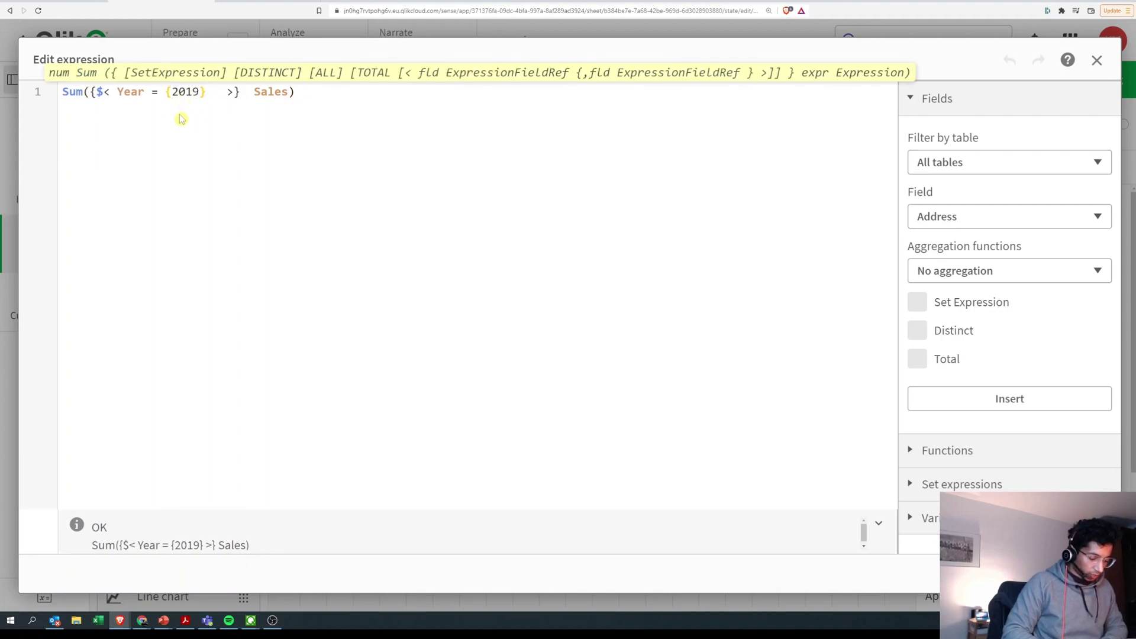
{"action": "type", "text": "'"}
{"action": "key", "text": "Right"}
{"action": "key", "text": "Right"}
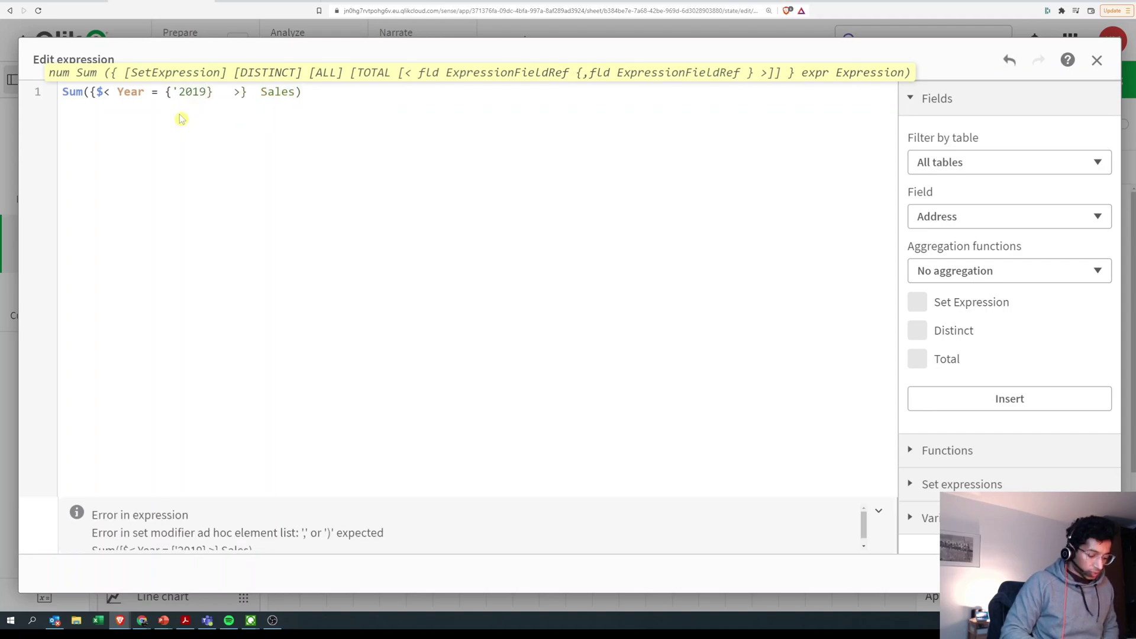
{"action": "type", "text": "'"}
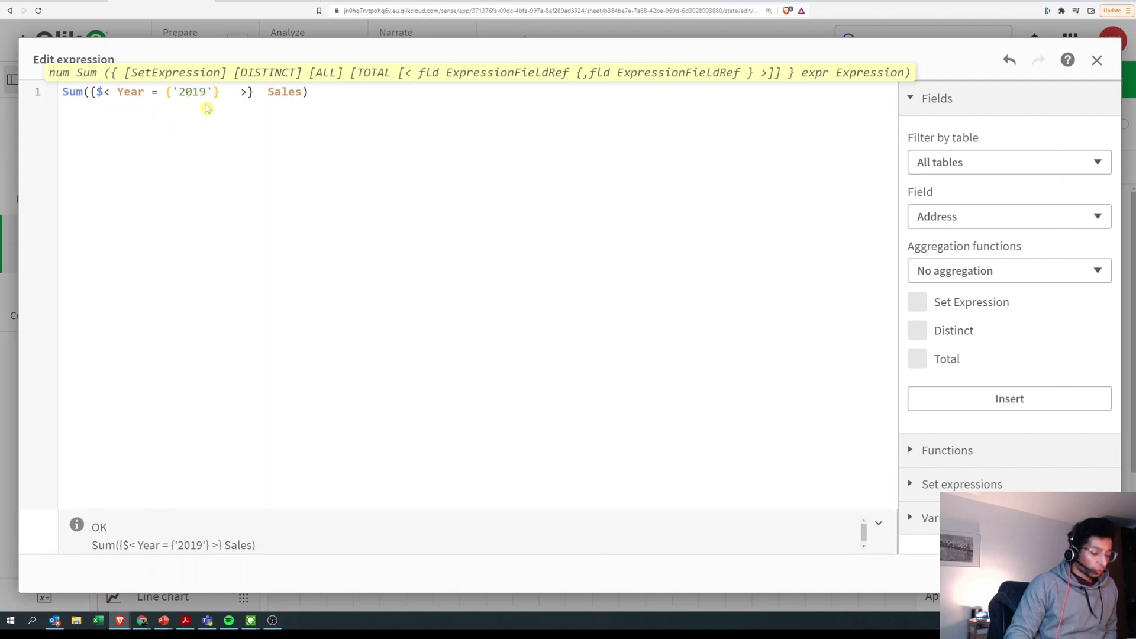
Step: Replace the Year value with 2019,2020, quoting each year
{"action": "key", "text": "BackSpace"}
{"action": "key", "text": "BackSpace"}
{"action": "key", "text": "BackSpace"}
{"action": "key", "text": "BackSpace"}
{"action": "key", "text": "BackSpace"}
{"action": "key", "text": "BackSpace"}
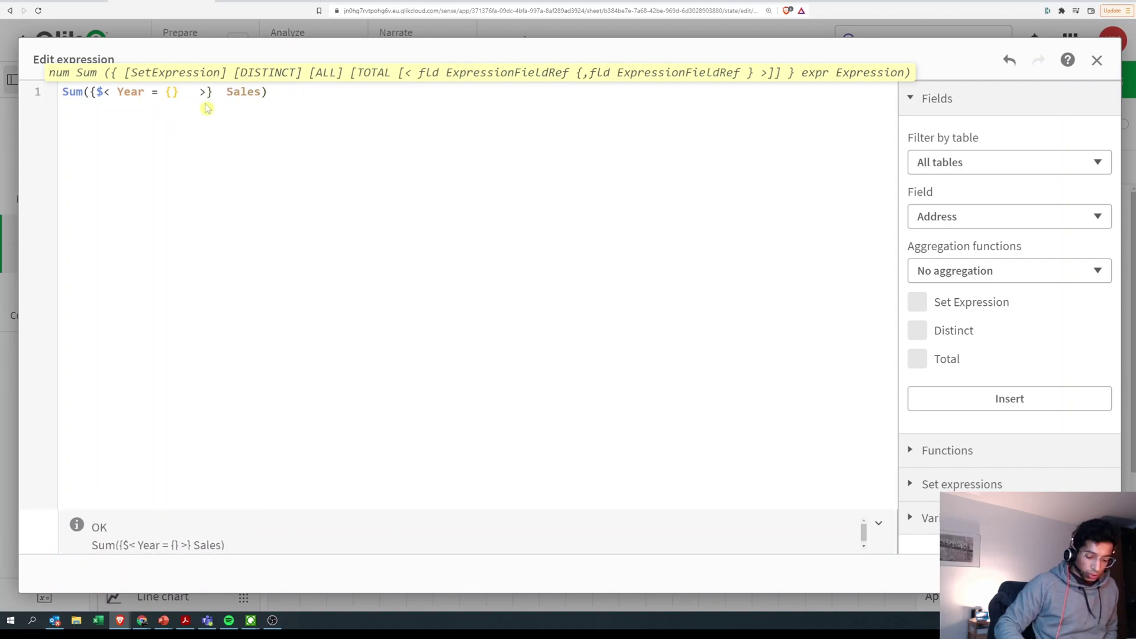
{"action": "type", "text": "2019"}
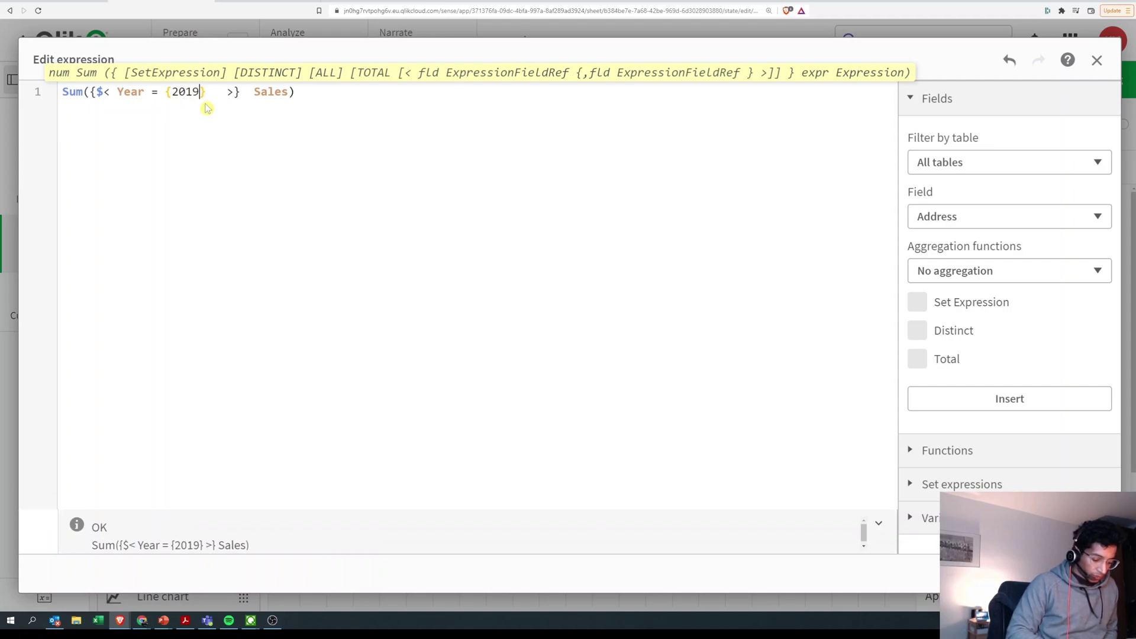
{"action": "type", "text": ",2020"}
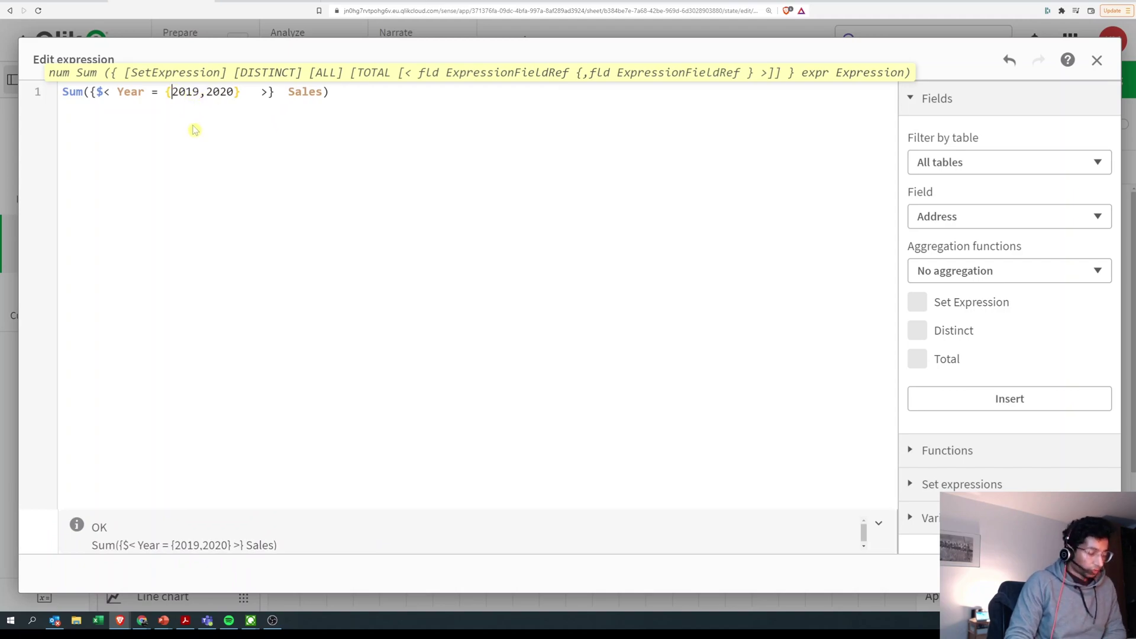
{"action": "type", "text": "'"}
{"action": "left_click", "coordinate": [208, 93]}
{"action": "type", "text": "'"}
{"action": "key", "text": "Right"}
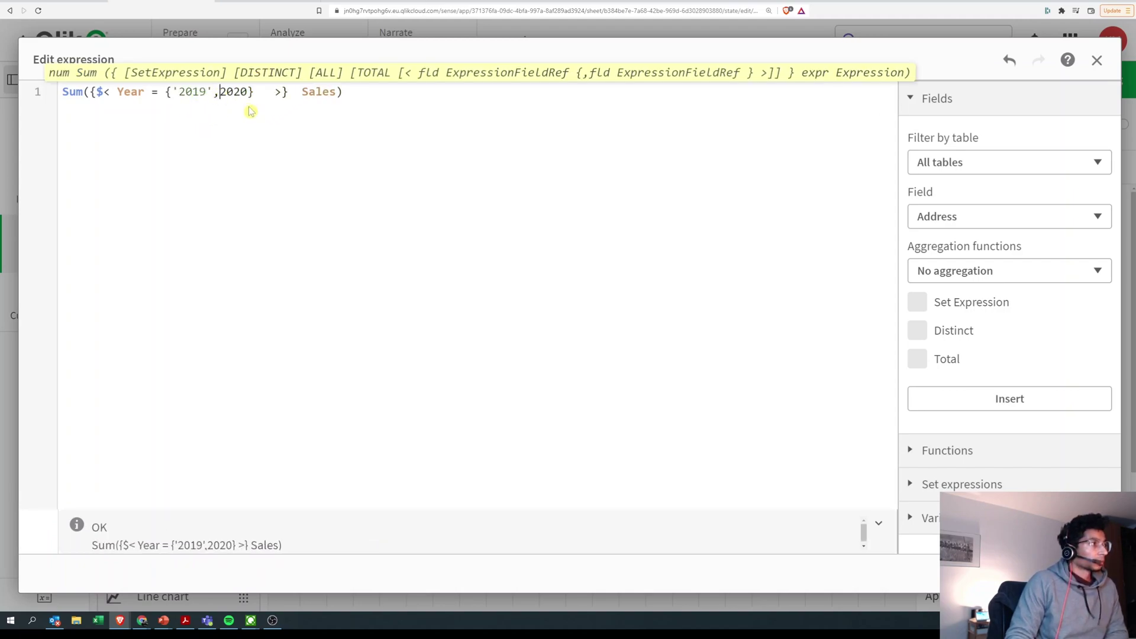
{"action": "type", "text": "'"}
Step: Strip the quotes to leave {2019,2020} and apply, giving 18.59M
{"action": "key", "text": "Right"}
{"action": "key", "text": "Right"}
{"action": "key", "text": "Right"}
{"action": "key", "text": "Right"}
{"action": "type", "text": "'"}
{"action": "key", "text": "BackSpace"}
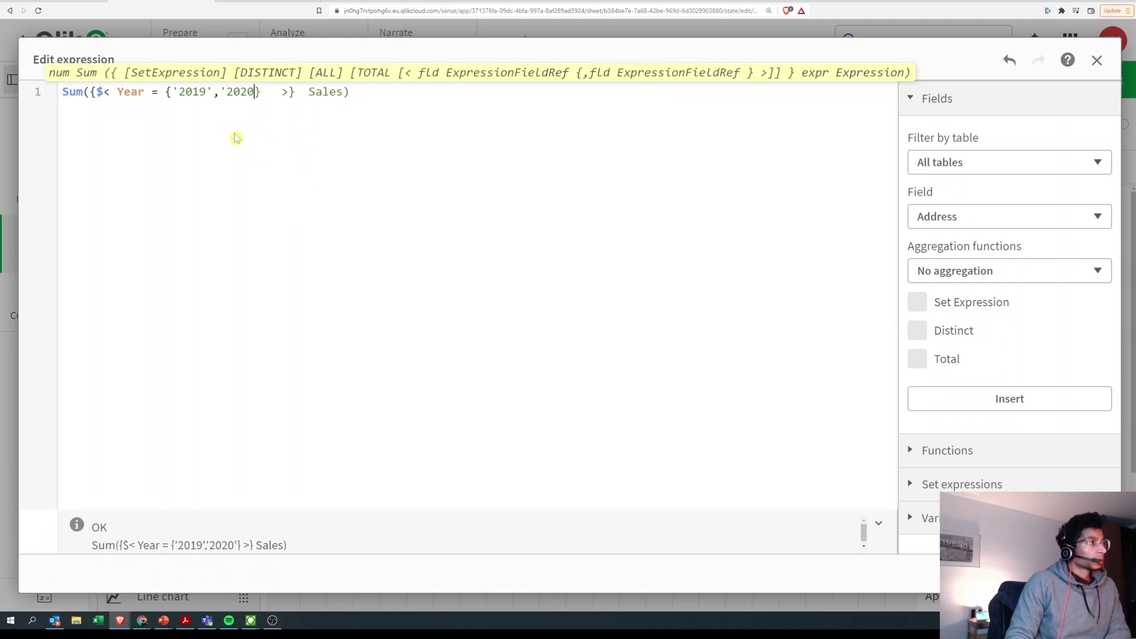
{"action": "key", "text": "Left"}
{"action": "key", "text": "Left"}
{"action": "key", "text": "Left"}
{"action": "key", "text": "Left"}
{"action": "key", "text": "BackSpace"}
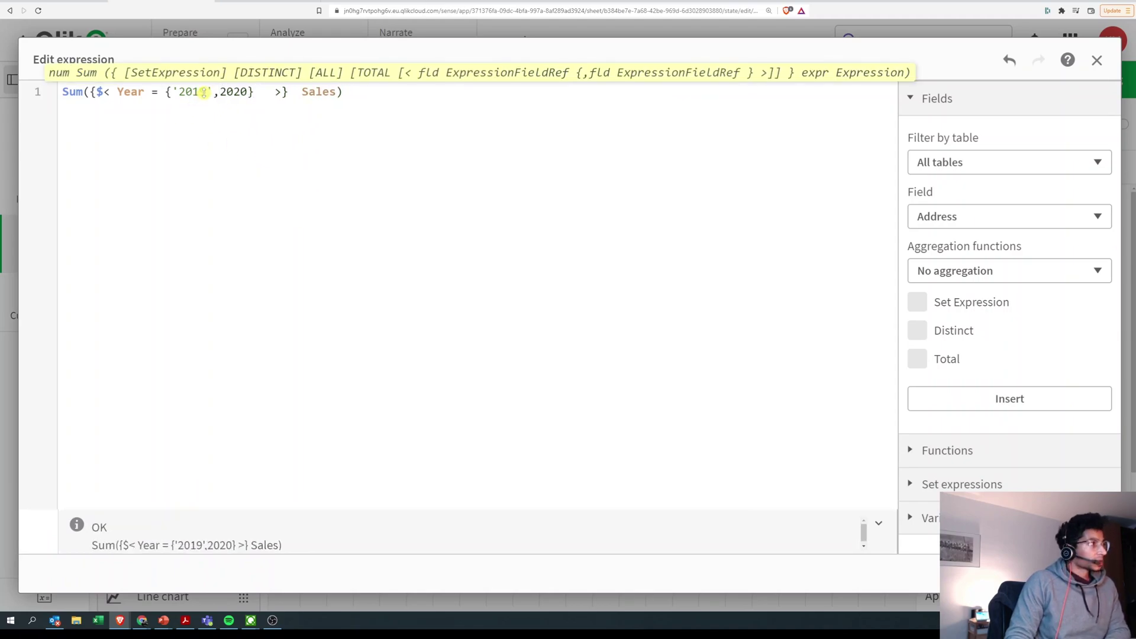
{"action": "key", "text": "Left"}
{"action": "key", "text": "BackSpace"}
{"action": "left_click", "coordinate": [177, 101]}
{"action": "key", "text": "BackSpace"}
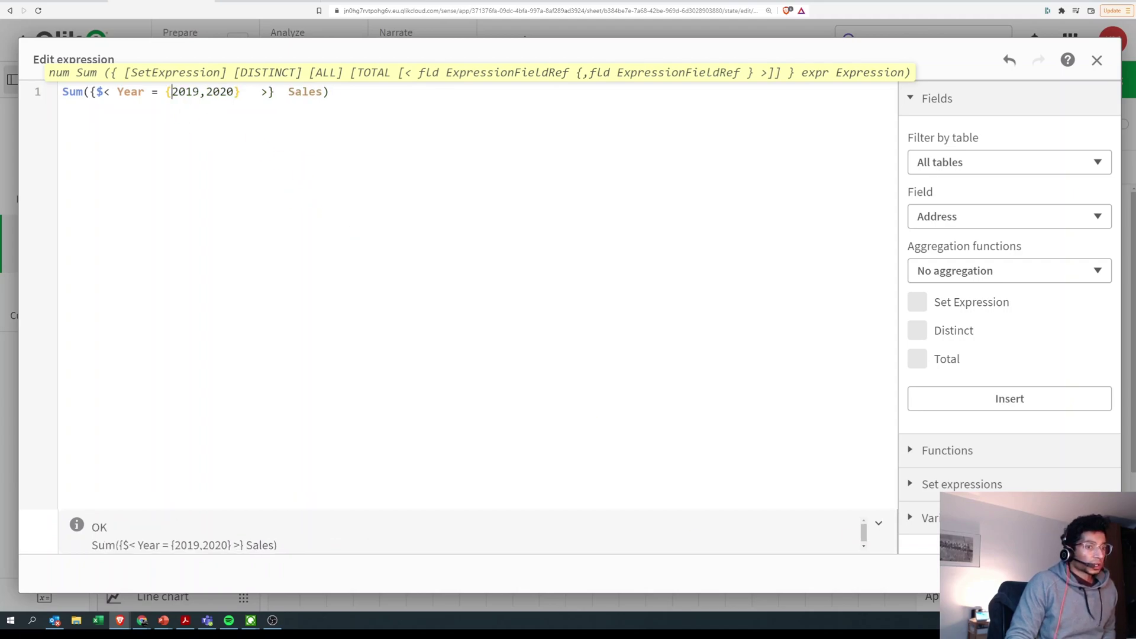
{"action": "left_click", "coordinate": [953, 596]}
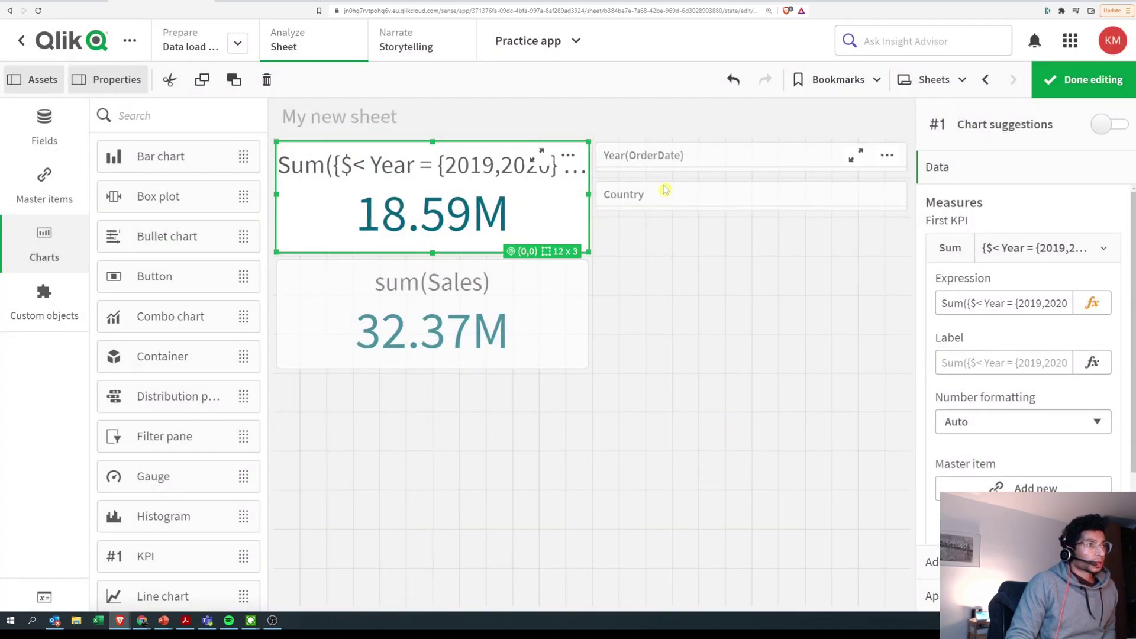
{"action": "left_click", "coordinate": [1073, 79]}
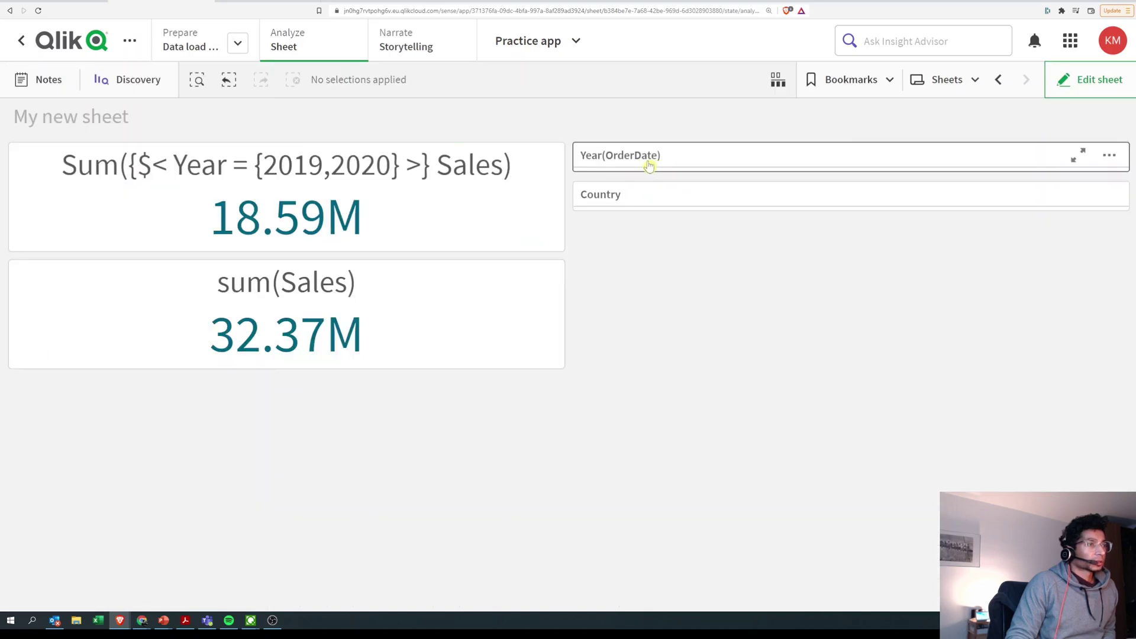
{"action": "left_click", "coordinate": [684, 173]}
{"action": "left_click_drag", "start_coordinate": [897, 278], "coordinate": [900, 294]}
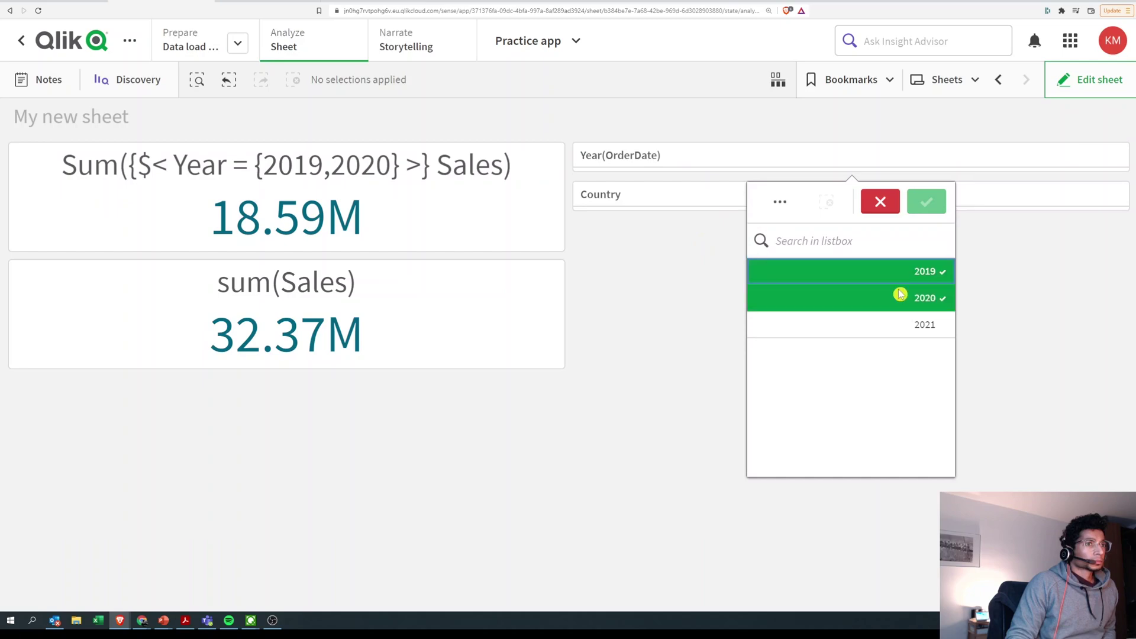
{"action": "left_click", "coordinate": [927, 202]}
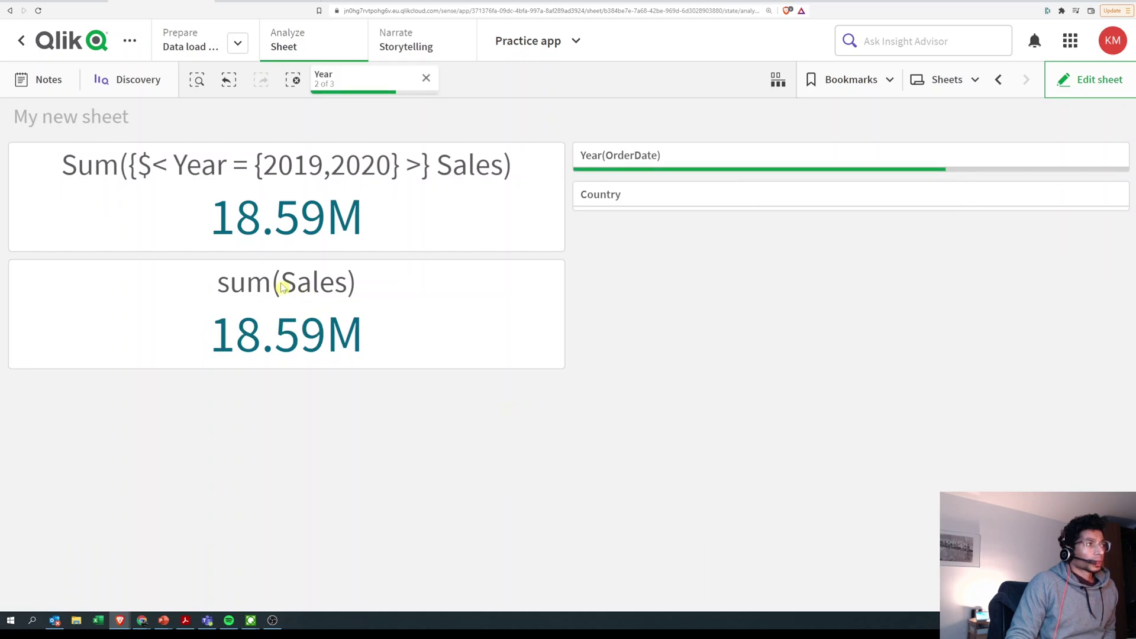
{"action": "left_click", "coordinate": [1089, 81]}
{"action": "left_click", "coordinate": [713, 206]}
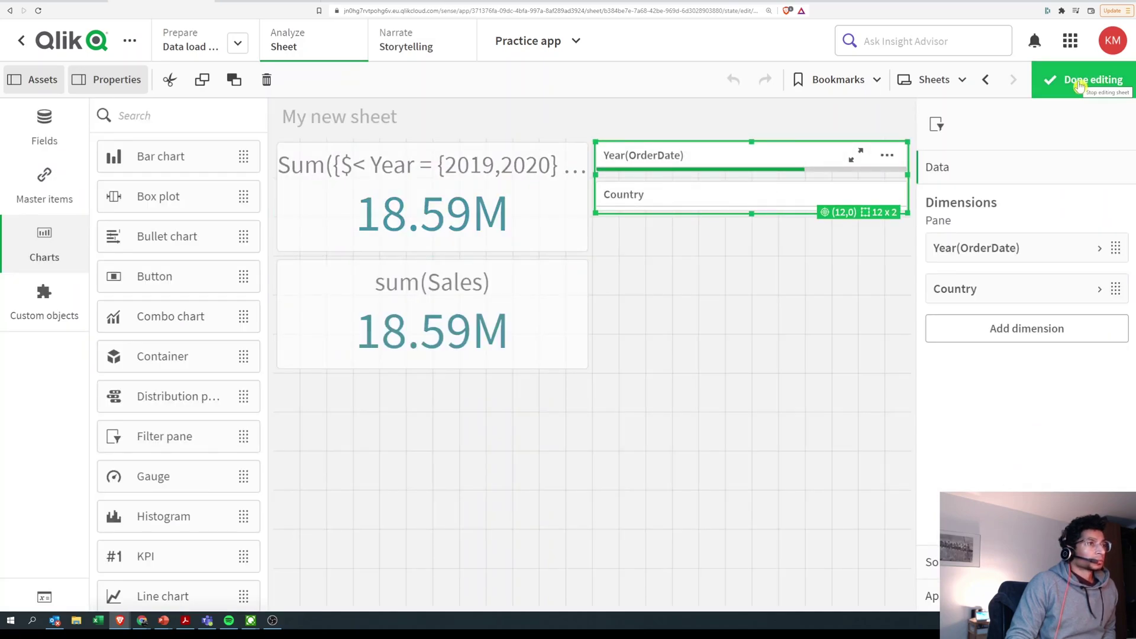
{"action": "left_click", "coordinate": [586, 233]}
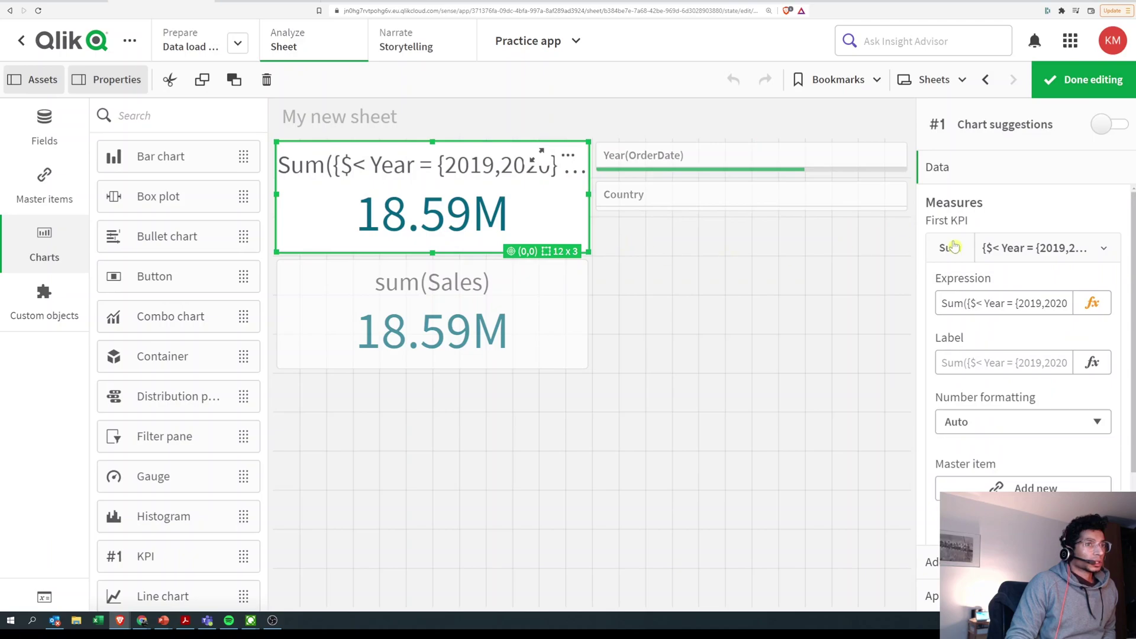
{"action": "left_click", "coordinate": [660, 201]}
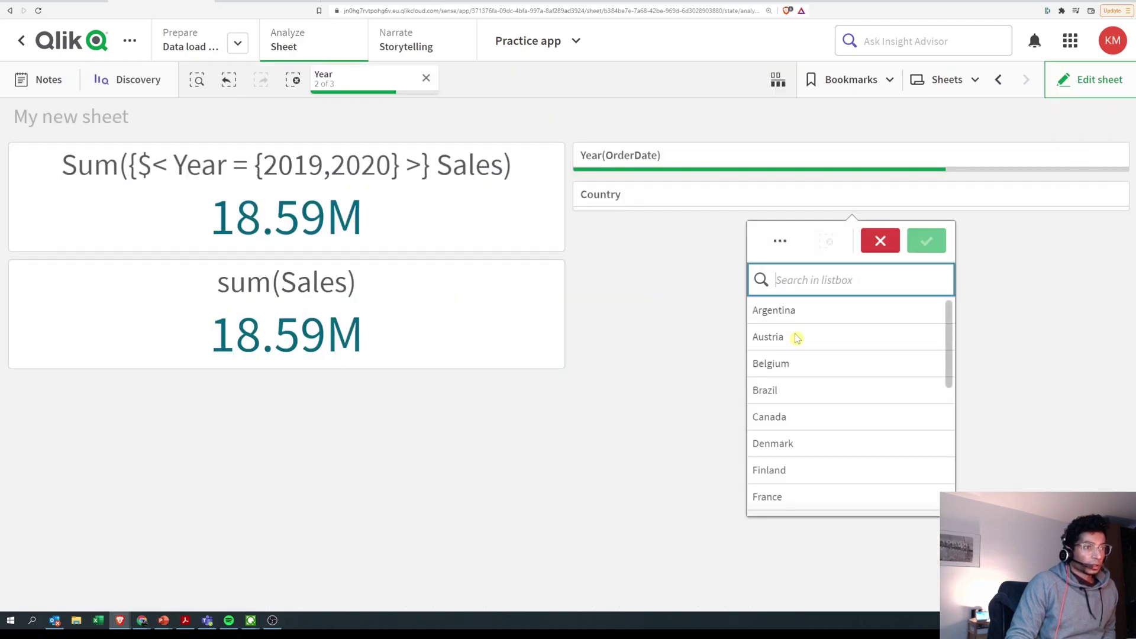
{"action": "scroll", "coordinate": [806, 413], "scroll_direction": "down", "scroll_amount": 3}
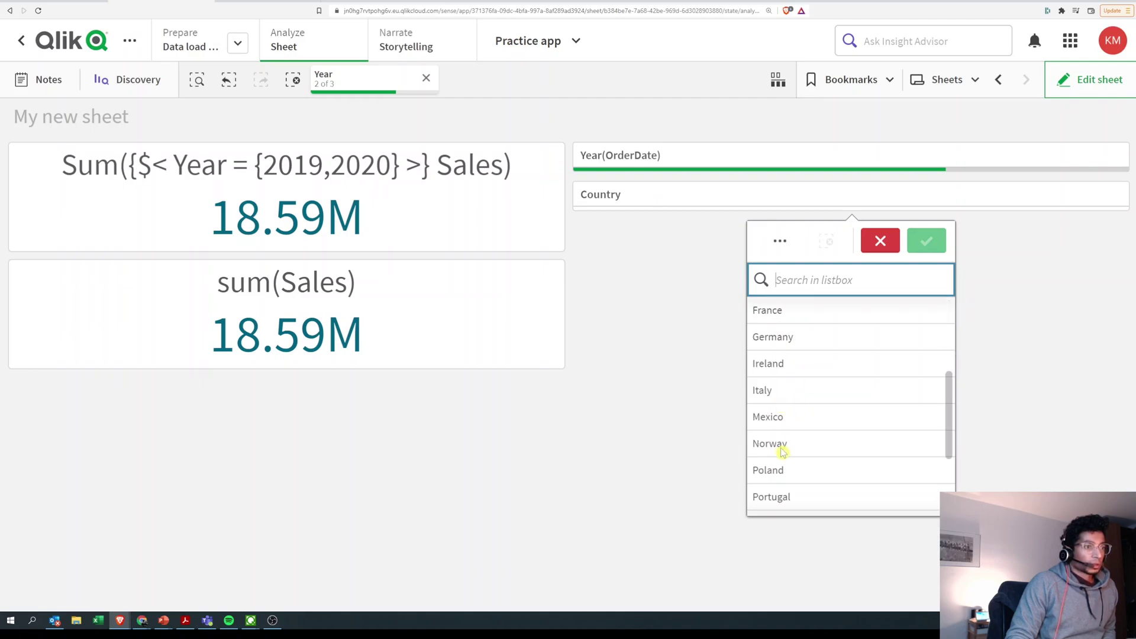
{"action": "left_click", "coordinate": [881, 242]}
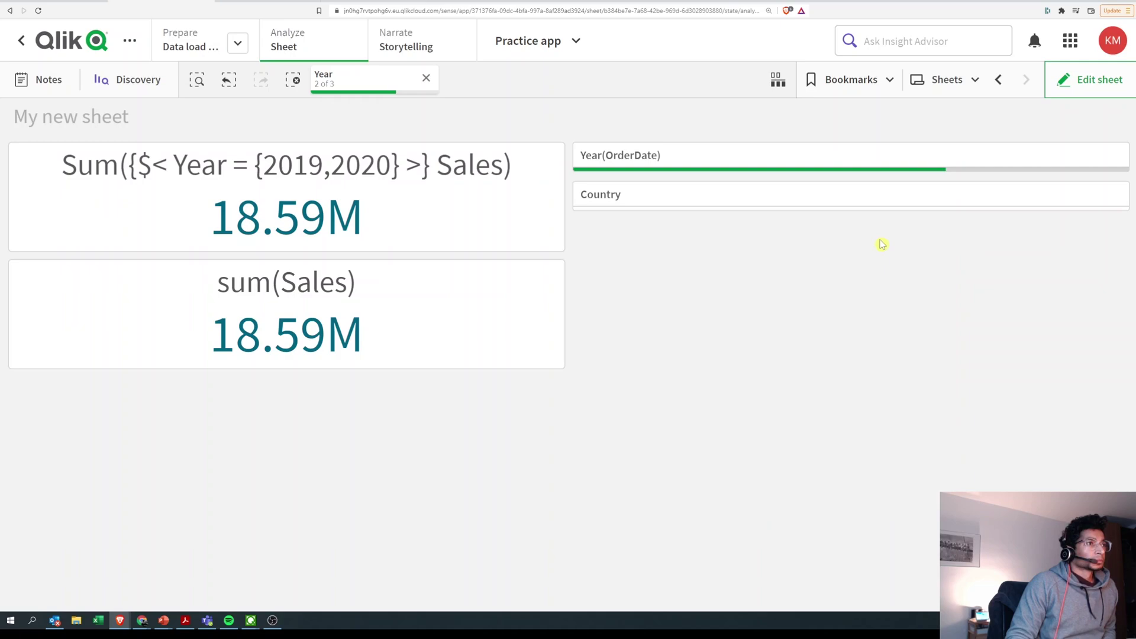
{"action": "left_click", "coordinate": [1094, 86]}
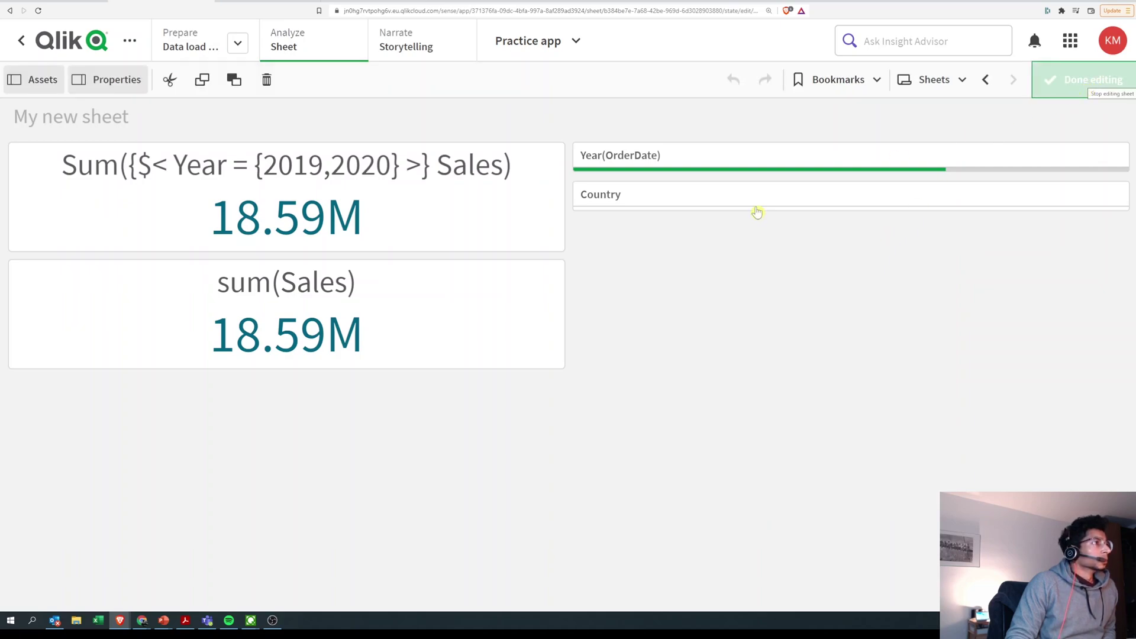
Step: Change the field in the top KPI's set modifier from Year to Country
{"action": "left_click", "coordinate": [556, 239]}
{"action": "left_click", "coordinate": [1092, 303]}
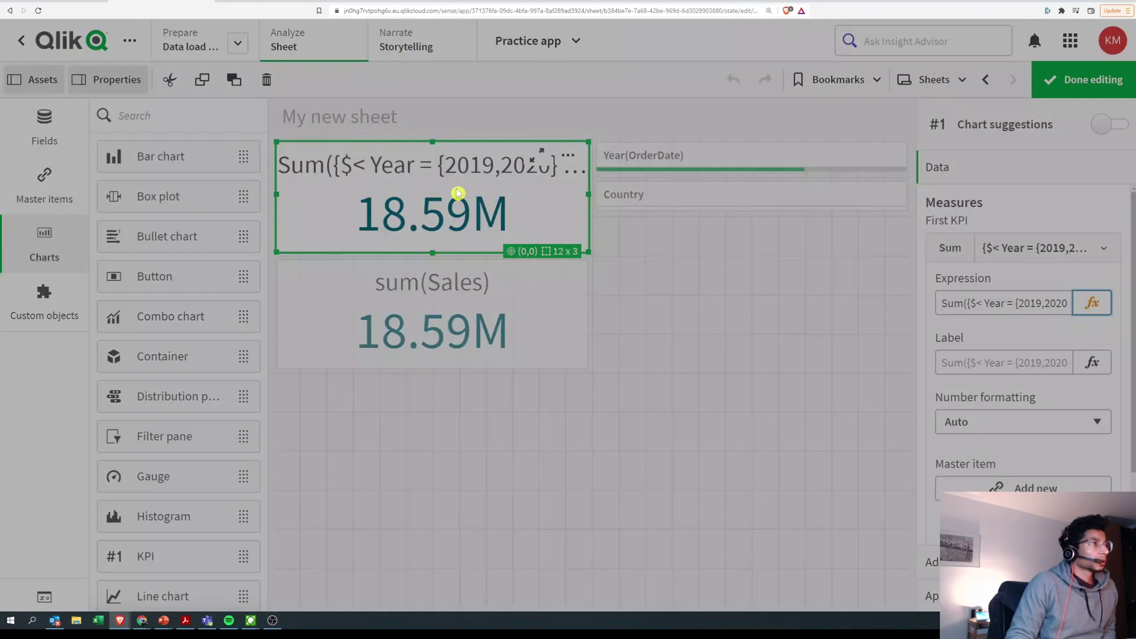
{"action": "left_click_drag", "start_coordinate": [235, 91], "coordinate": [176, 97]}
{"action": "double_click", "coordinate": [122, 93]}
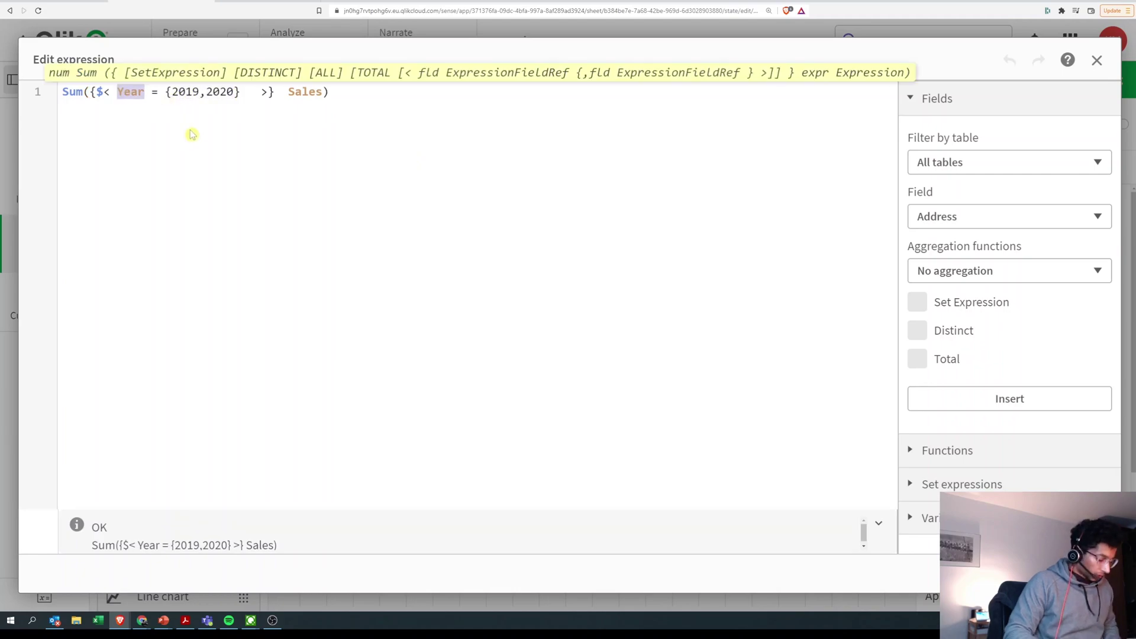
{"action": "type", "text": "Coun"}
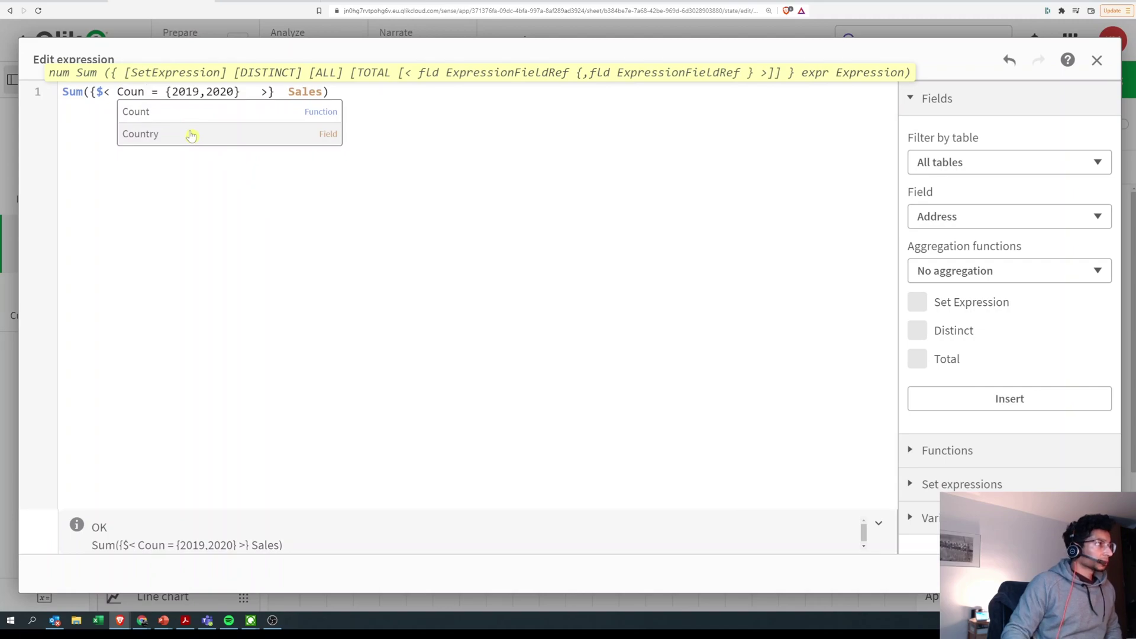
{"action": "left_click", "coordinate": [191, 135]}
Step: Replace the year values with 'Norway' and apply, showing 19.04k
{"action": "left_click_drag", "start_coordinate": [191, 93], "coordinate": [248, 93]}
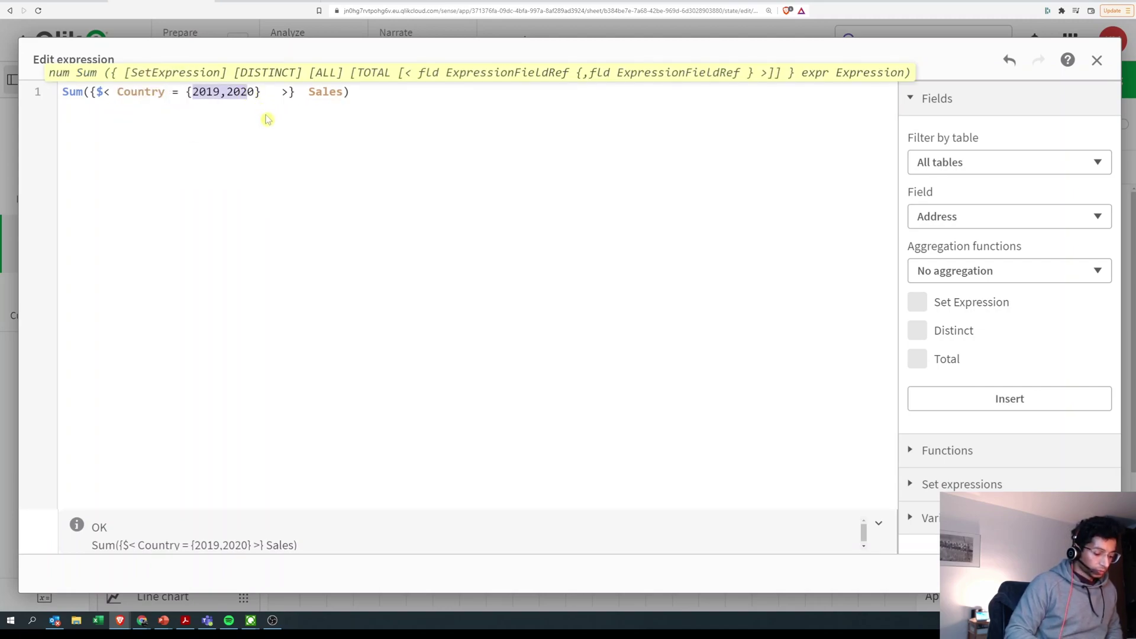
{"action": "key", "text": "BackSpace"}
{"action": "key", "text": "Delete"}
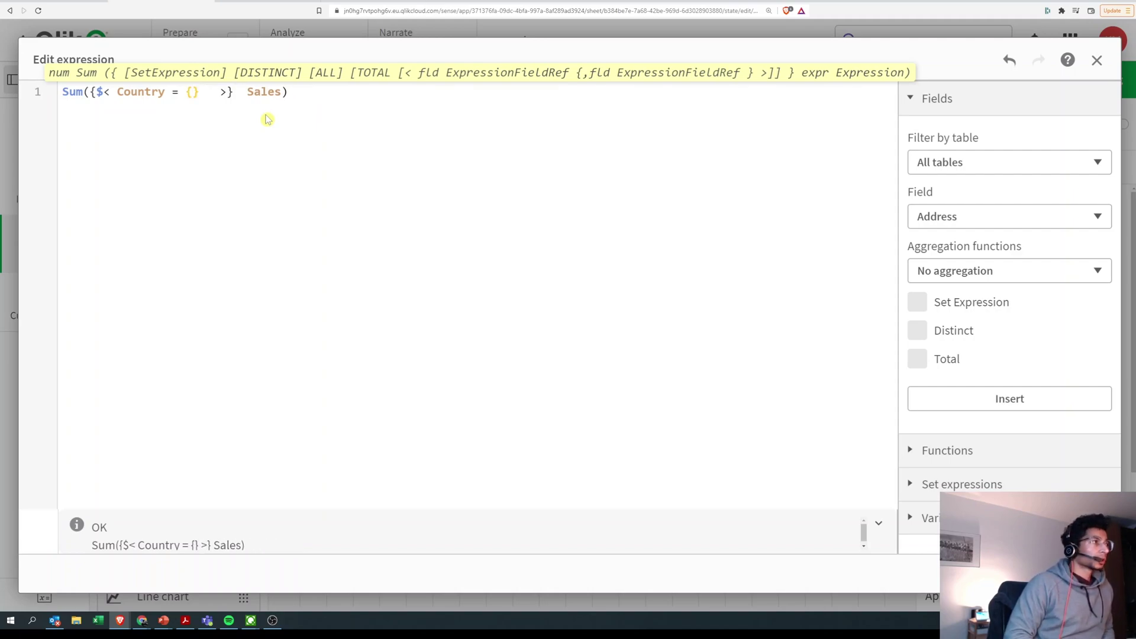
{"action": "type", "text": "'Norw"}
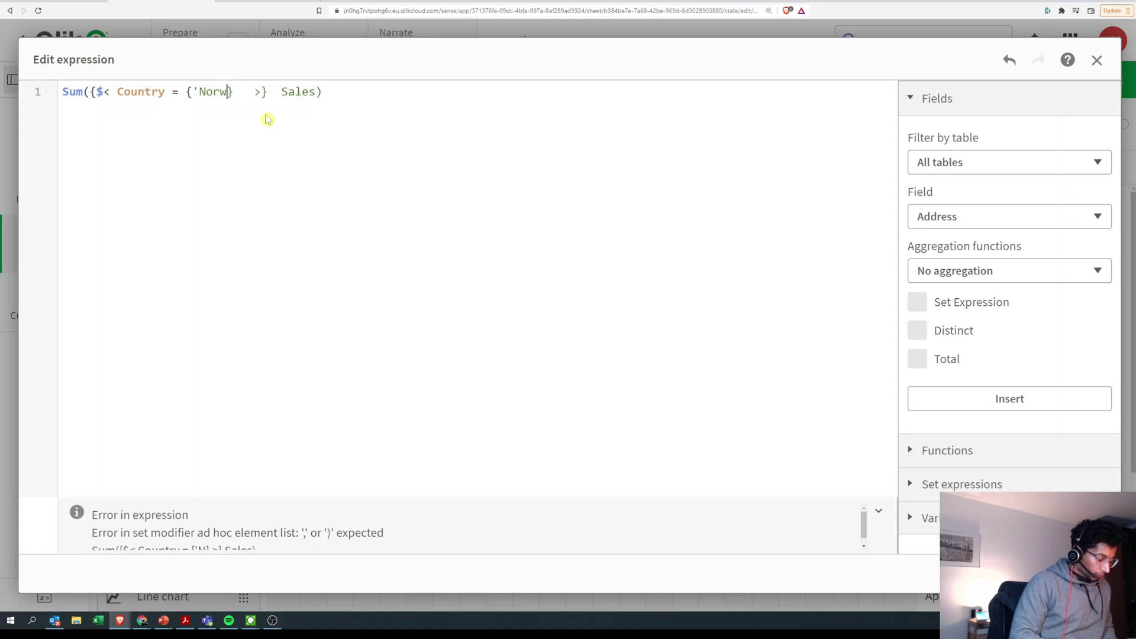
{"action": "type", "text": "ay'"}
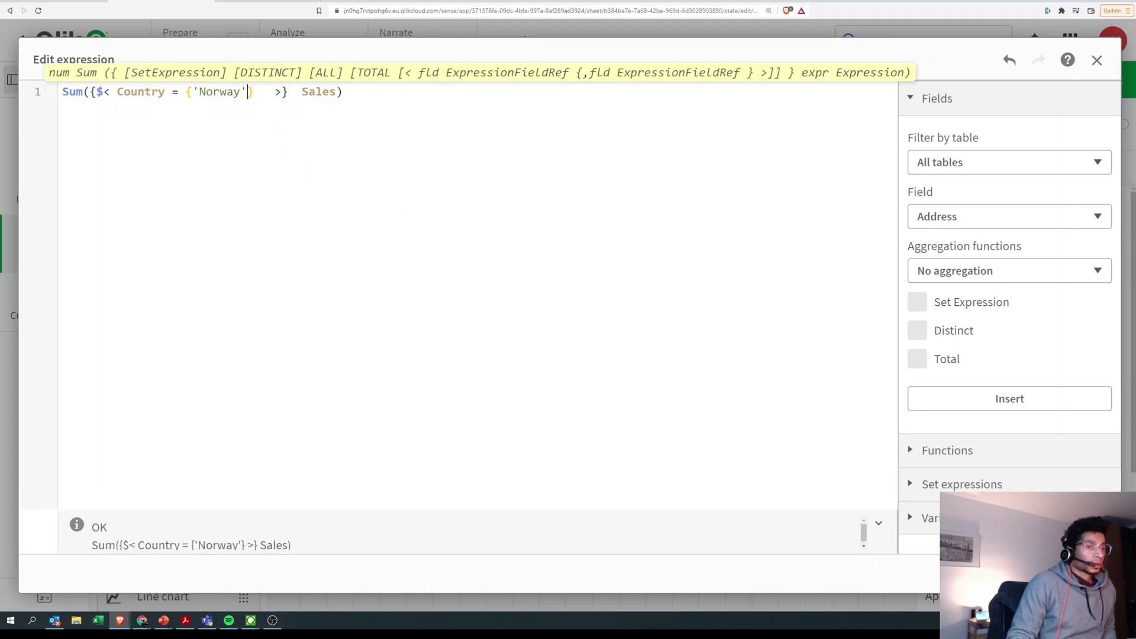
{"action": "left_click", "coordinate": [858, 571]}
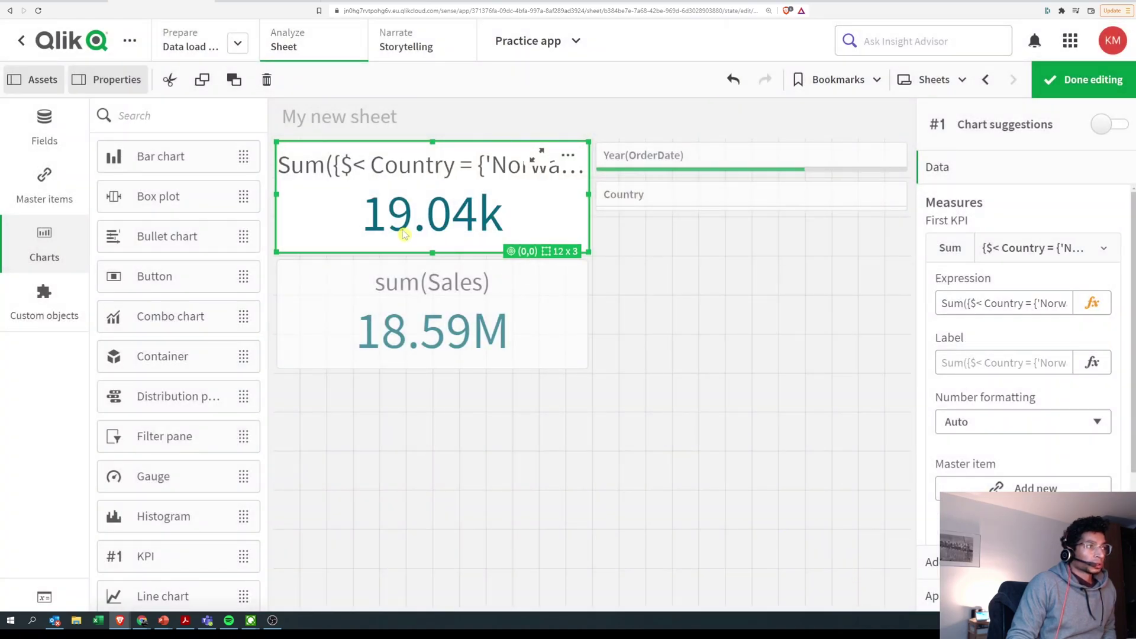
Step: Clear the Year selection, select Norway via a 'nor' Country search, then clear it
{"action": "left_click", "coordinate": [1084, 79]}
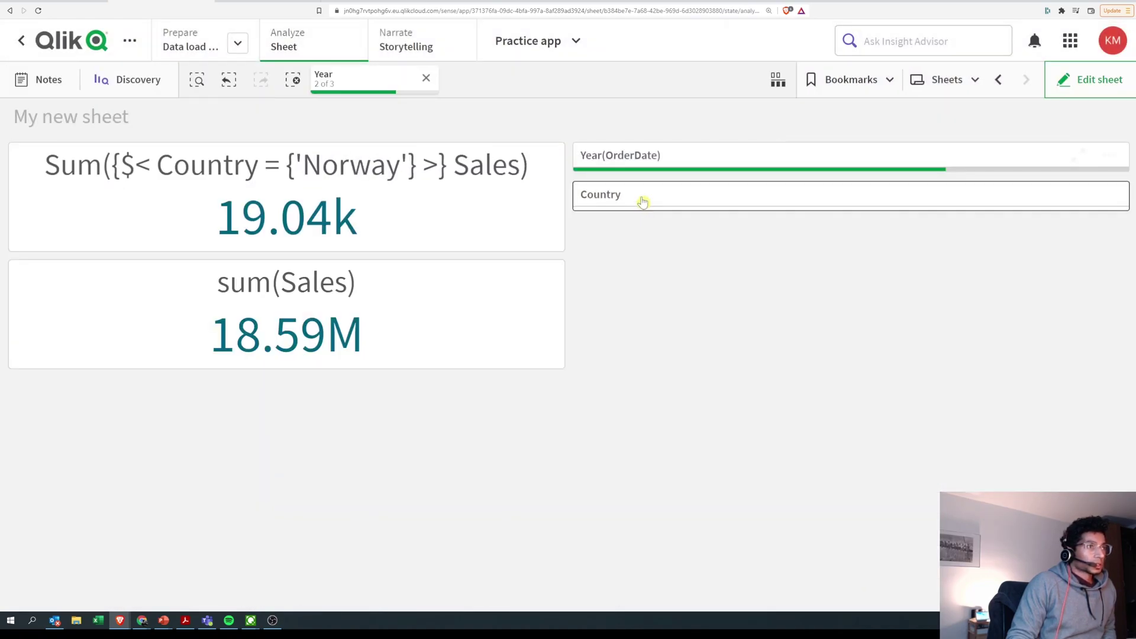
{"action": "left_click", "coordinate": [426, 78]}
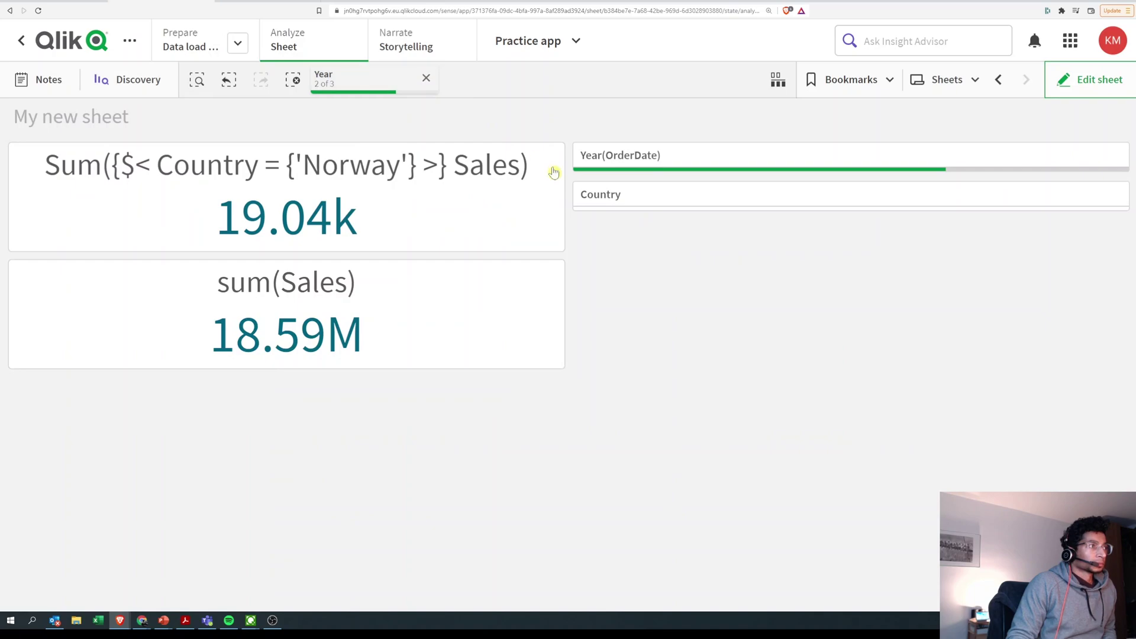
{"action": "left_click", "coordinate": [636, 210]}
{"action": "type", "text": "nor"}
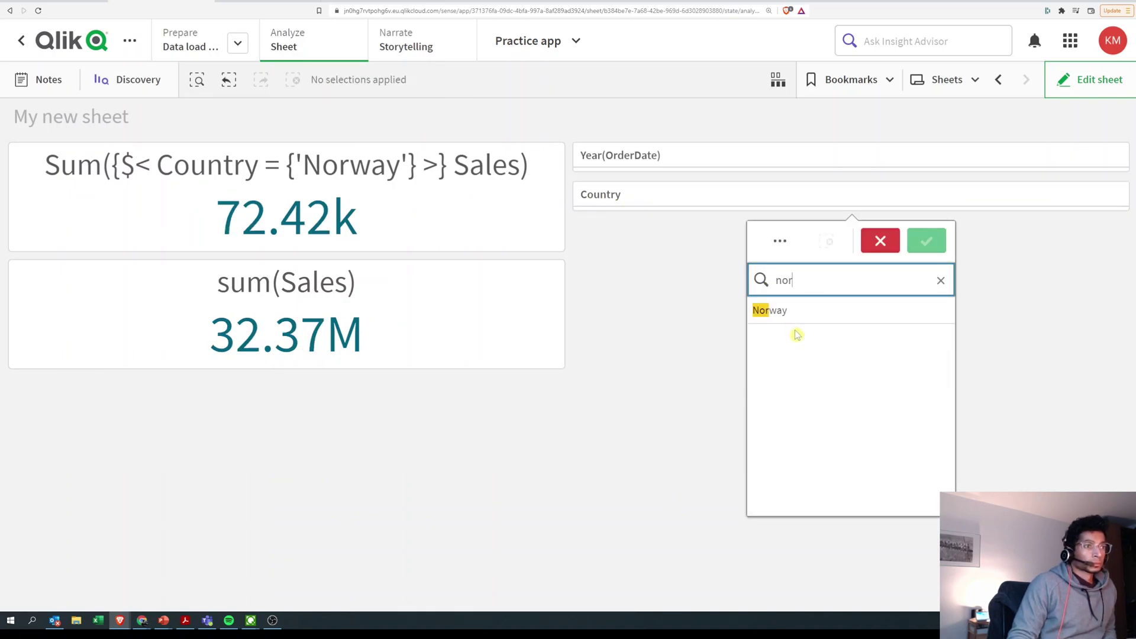
{"action": "key", "text": "Return"}
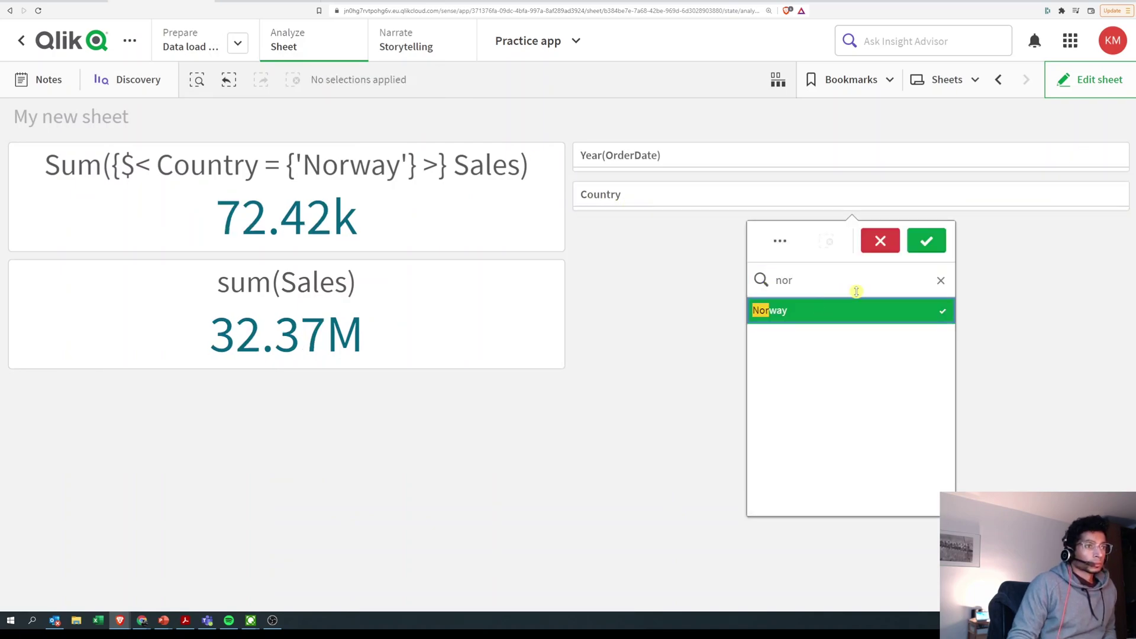
{"action": "left_click", "coordinate": [944, 250]}
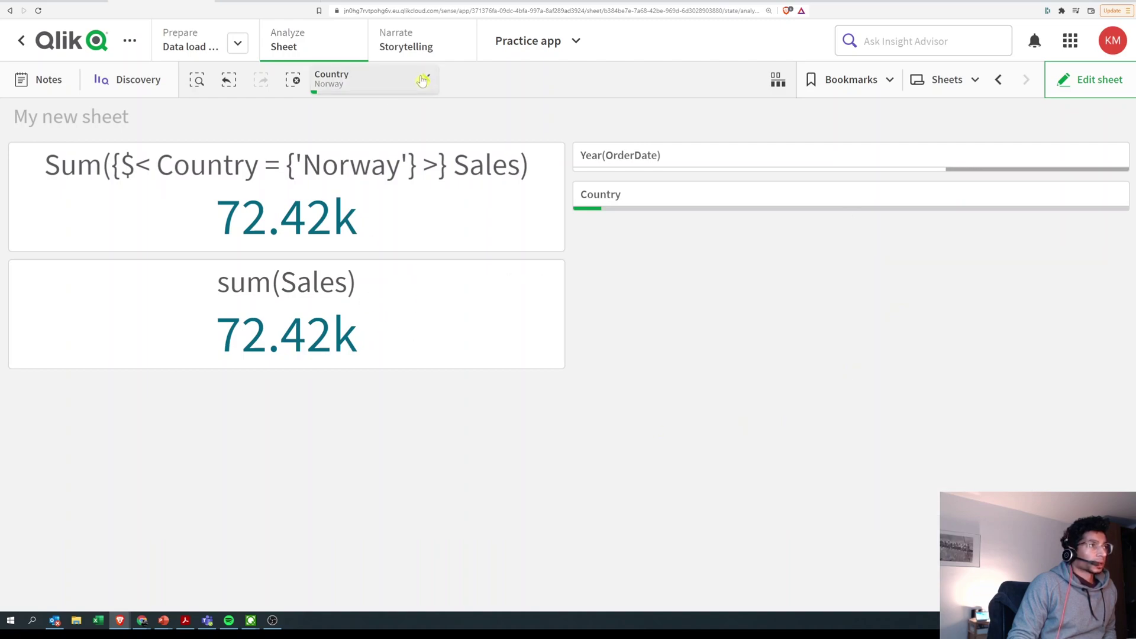
{"action": "left_click", "coordinate": [426, 78]}
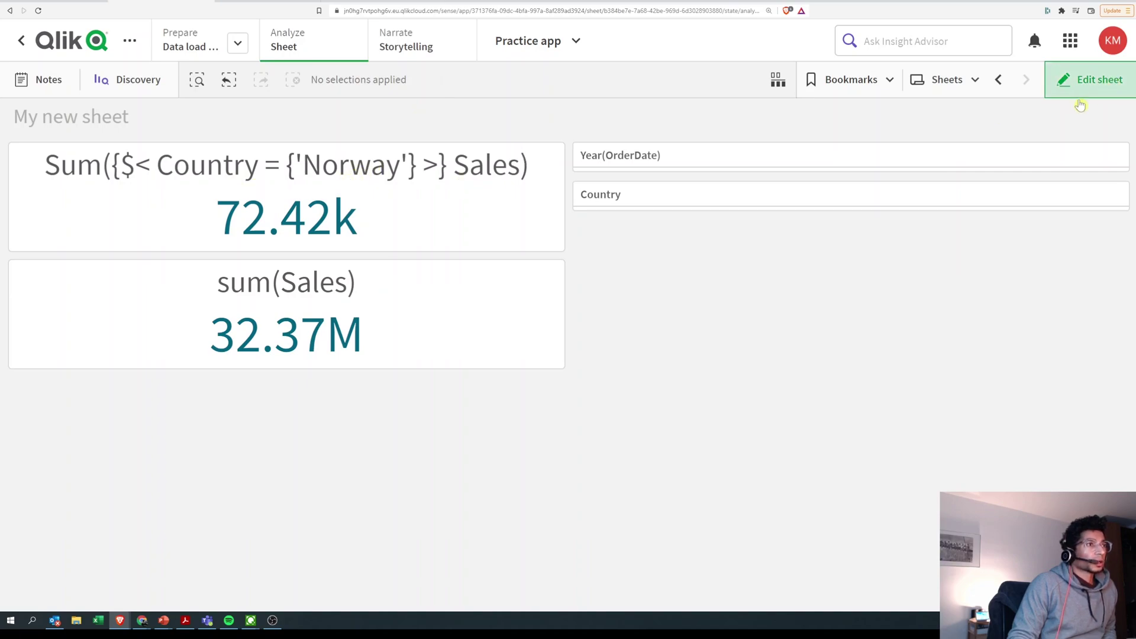
Step: Open the Norway KPI's expression and change its field from Country to Year
{"action": "left_click", "coordinate": [1091, 79]}
{"action": "left_click", "coordinate": [450, 187]}
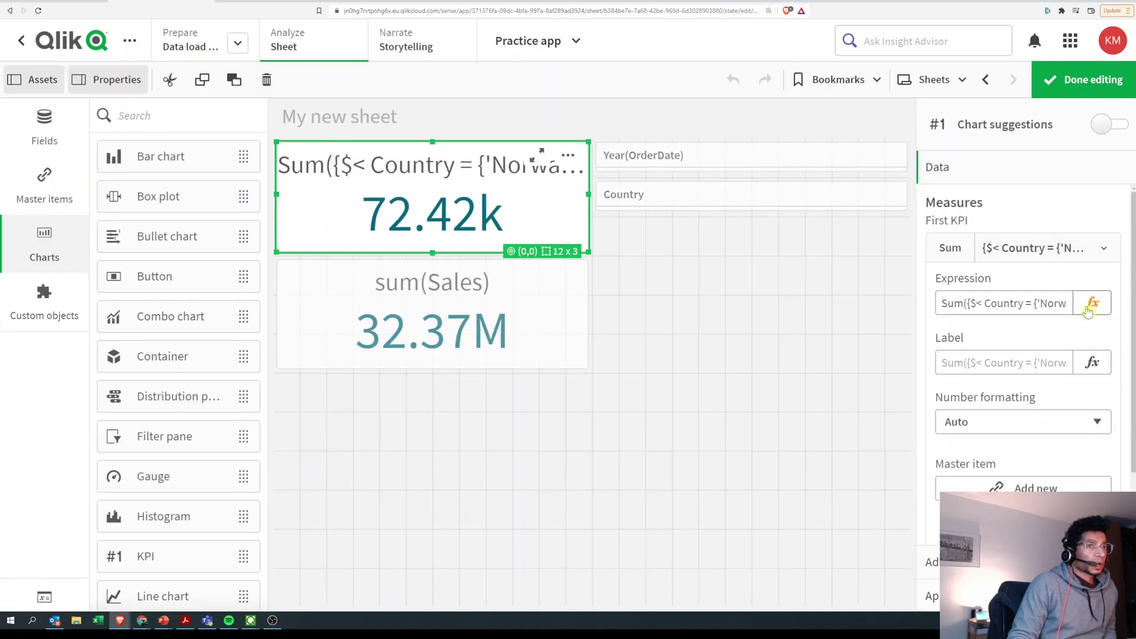
{"action": "left_click", "coordinate": [1092, 303]}
{"action": "left_click", "coordinate": [193, 92]}
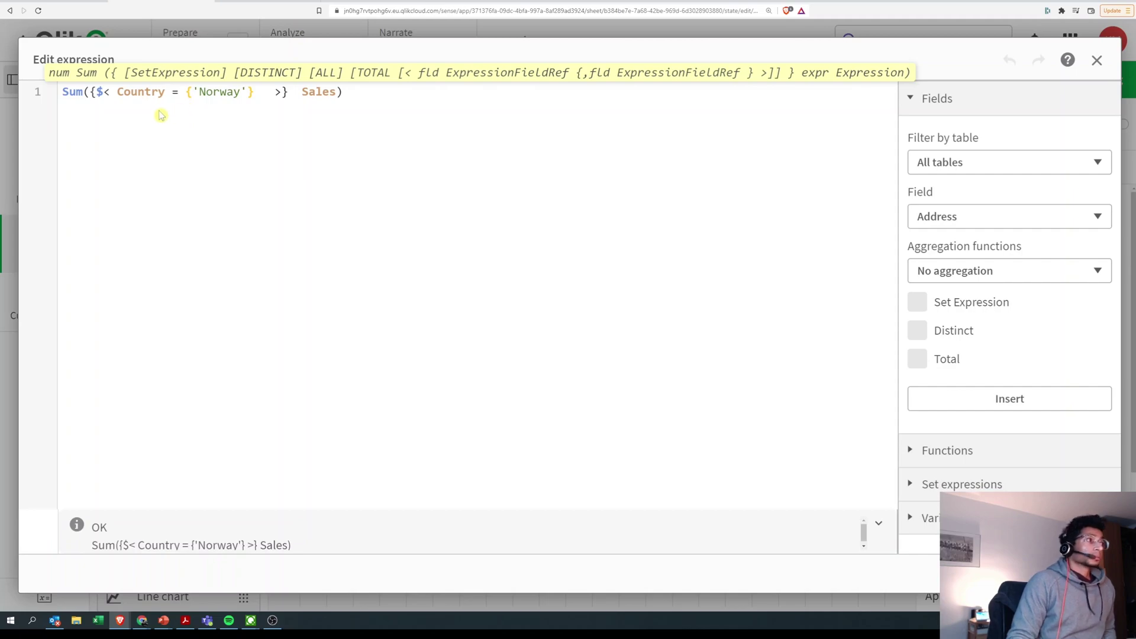
{"action": "double_click", "coordinate": [132, 95]}
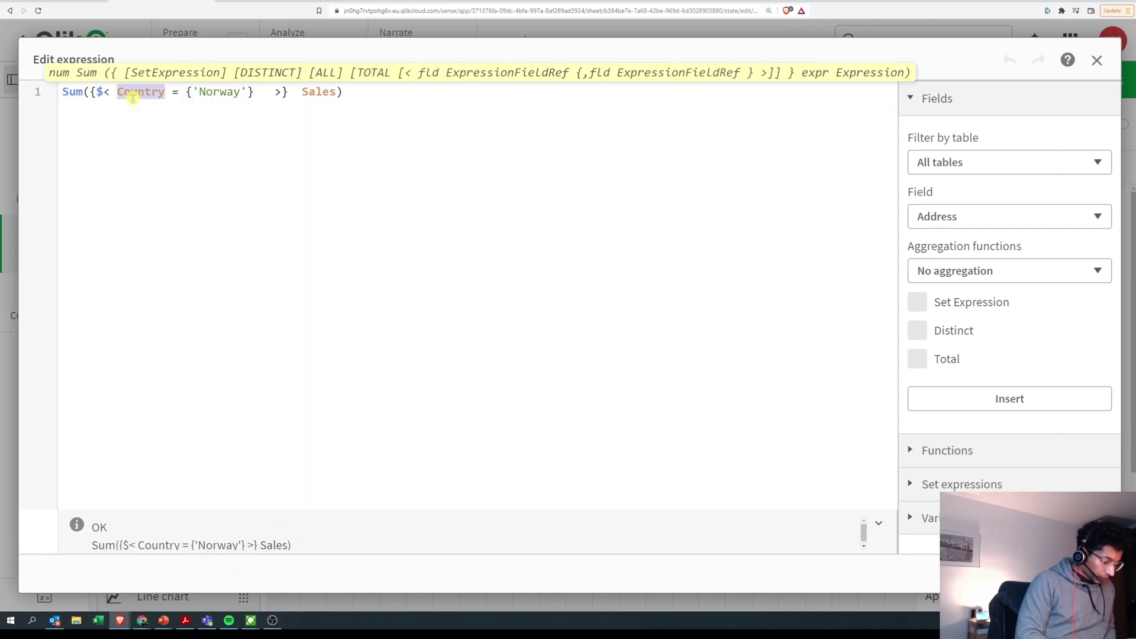
{"action": "type", "text": "Year"}
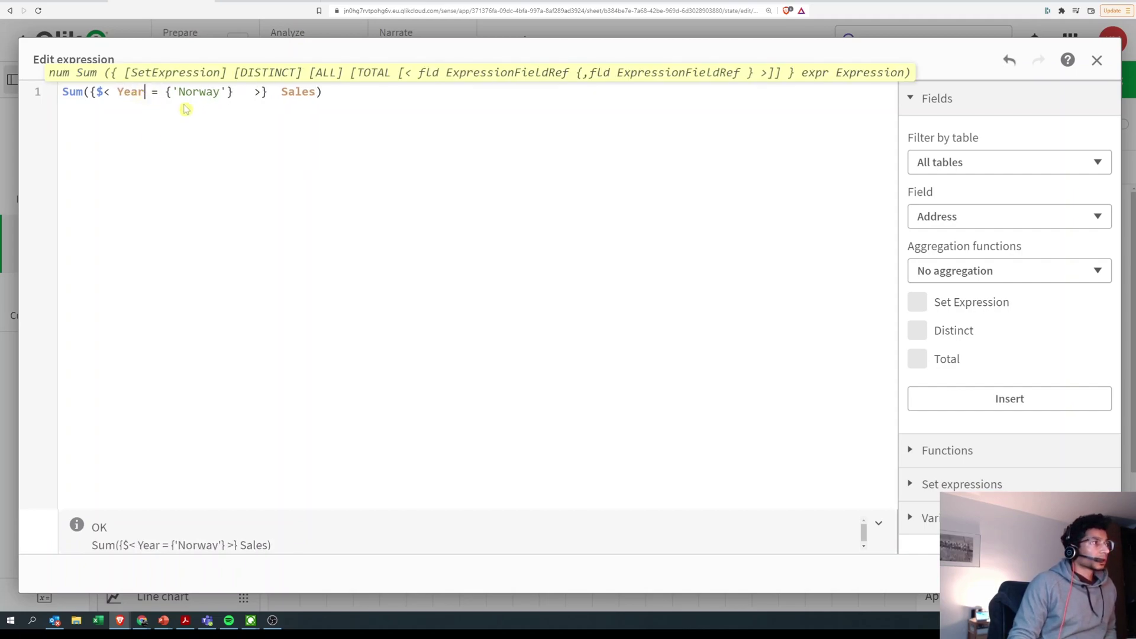
Step: Replace 'Norway' with 2019 and begin rewriting it as the double-quoted search ">2019"
{"action": "left_click_drag", "start_coordinate": [228, 92], "coordinate": [179, 93]}
{"action": "type", "text": "2019"}
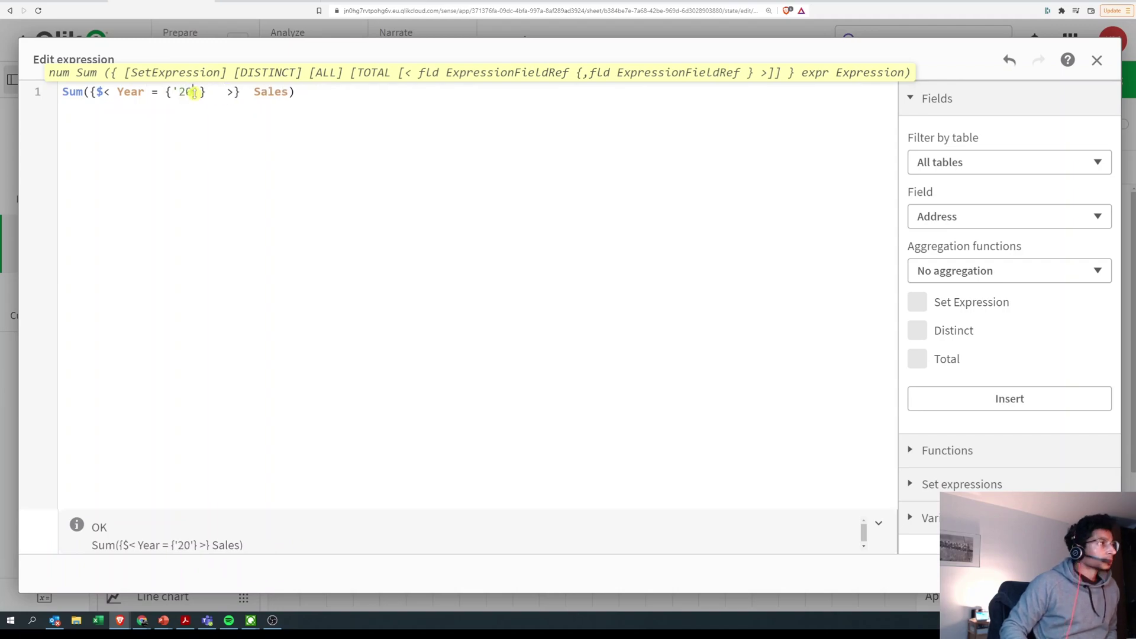
{"action": "key", "text": "End"}
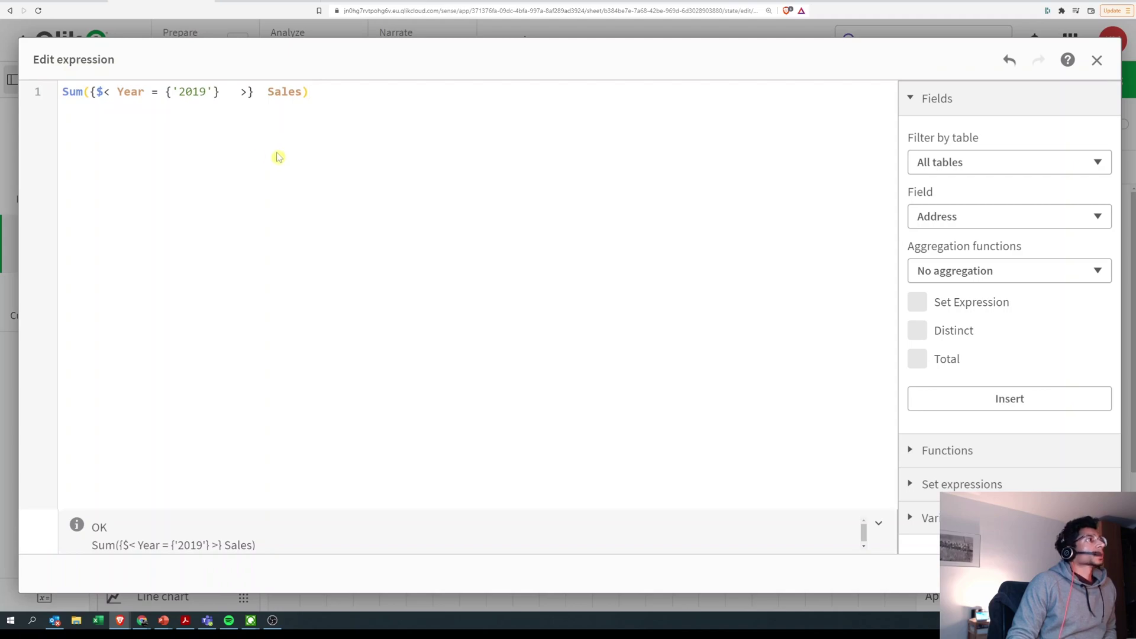
{"action": "double_click", "coordinate": [196, 95]}
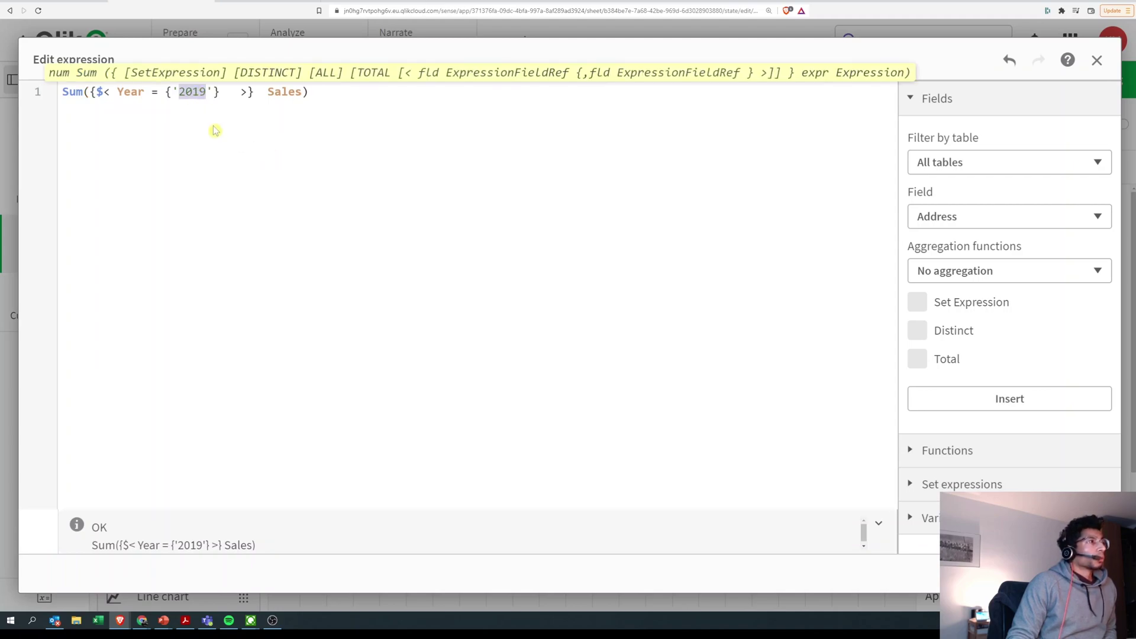
{"action": "left_click", "coordinate": [212, 92]}
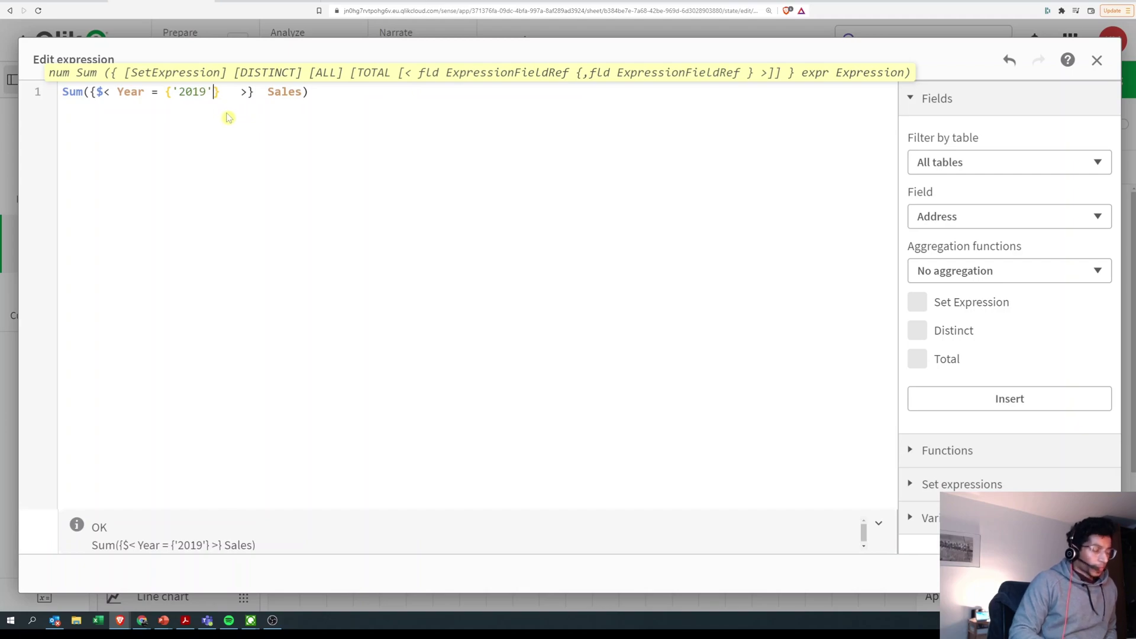
{"action": "key", "text": "BackSpace"}
{"action": "key", "text": "BackSpace"}
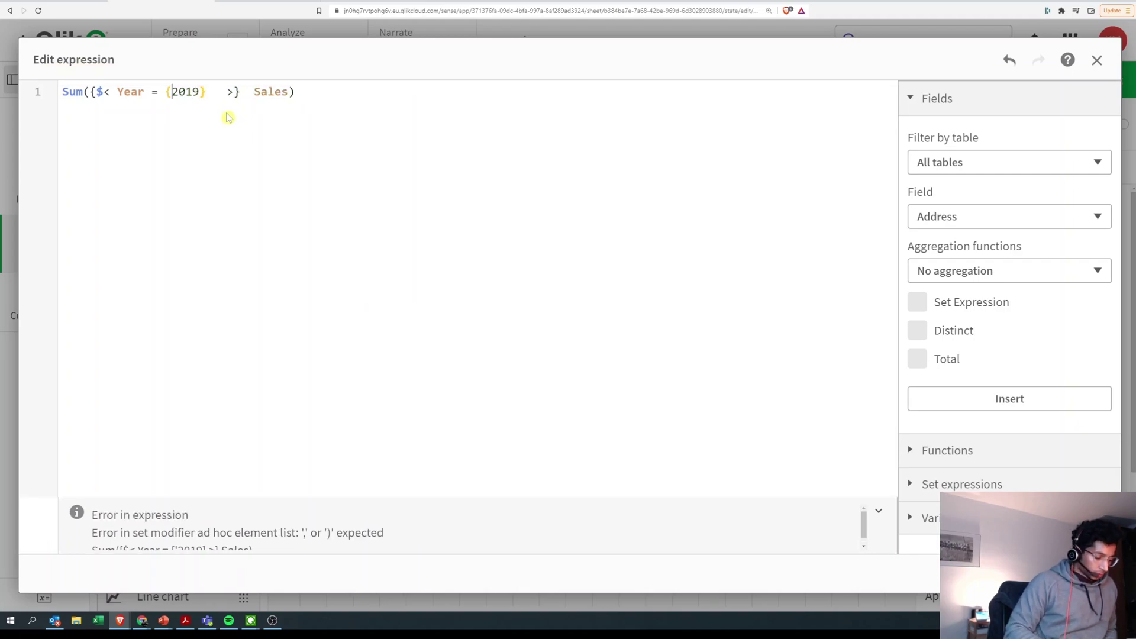
{"action": "type", "text": "\""}
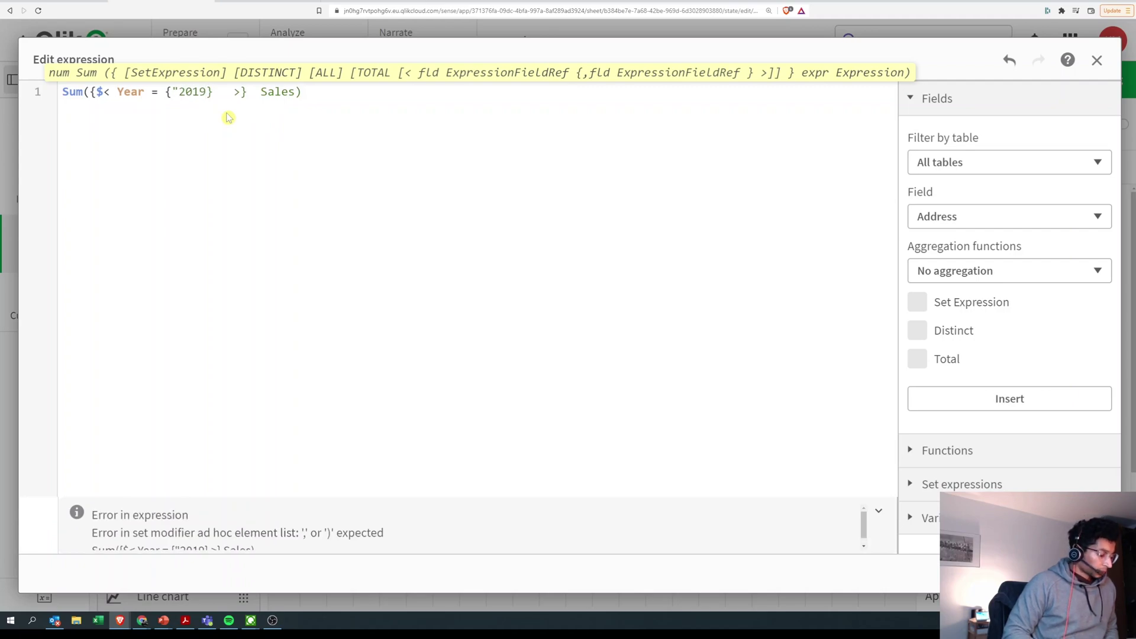
{"action": "type", "text": "\""}
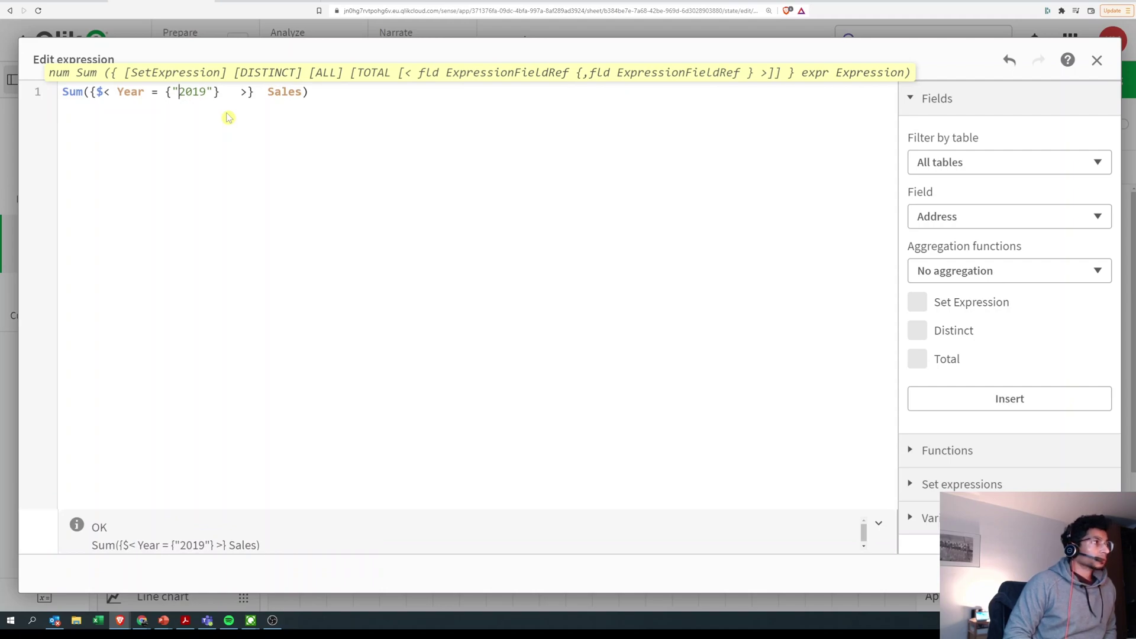
{"action": "type", "text": ">"}
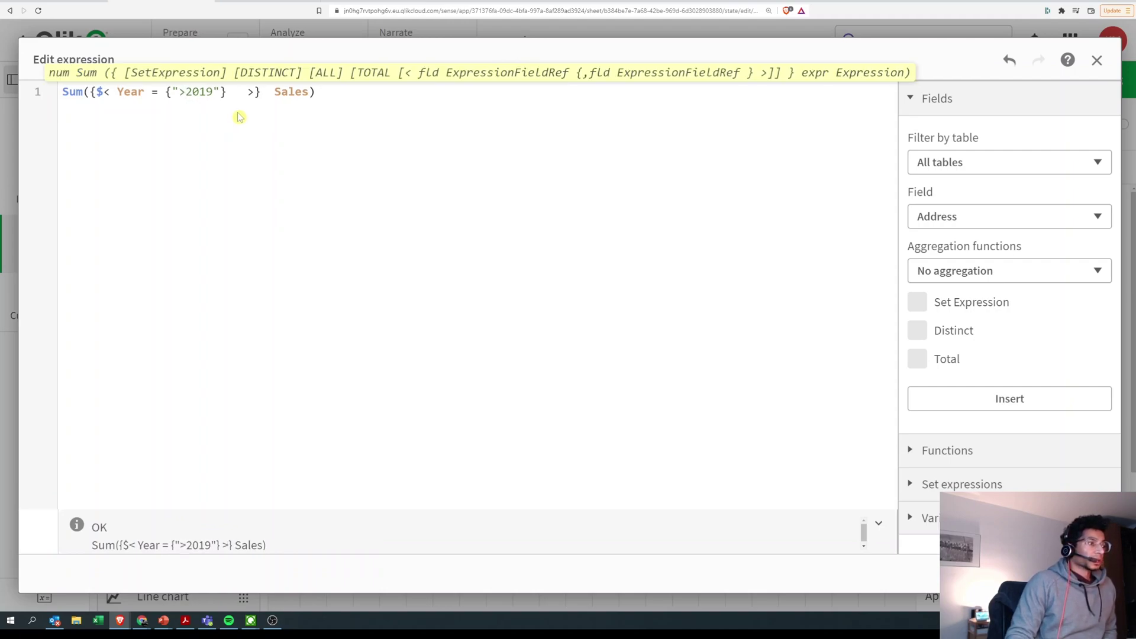
Step: Apply the Year >2019 expression, leave edit mode, and select 2020 and 2021 in Year(OrderDate)
{"action": "left_click", "coordinate": [1095, 573]}
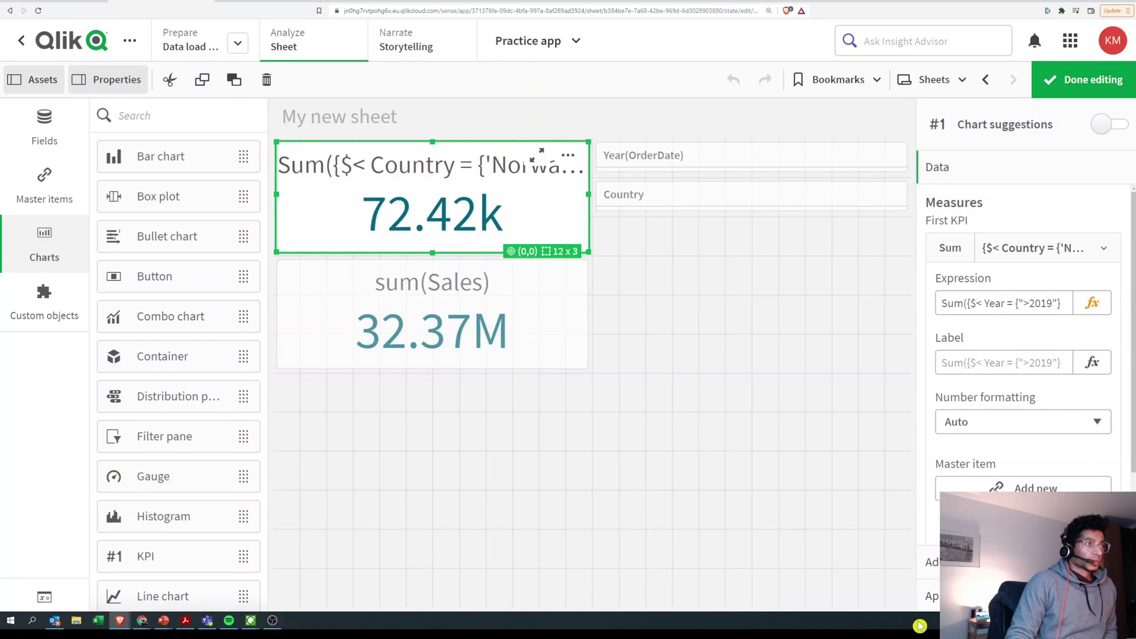
{"action": "left_click", "coordinate": [1125, 94]}
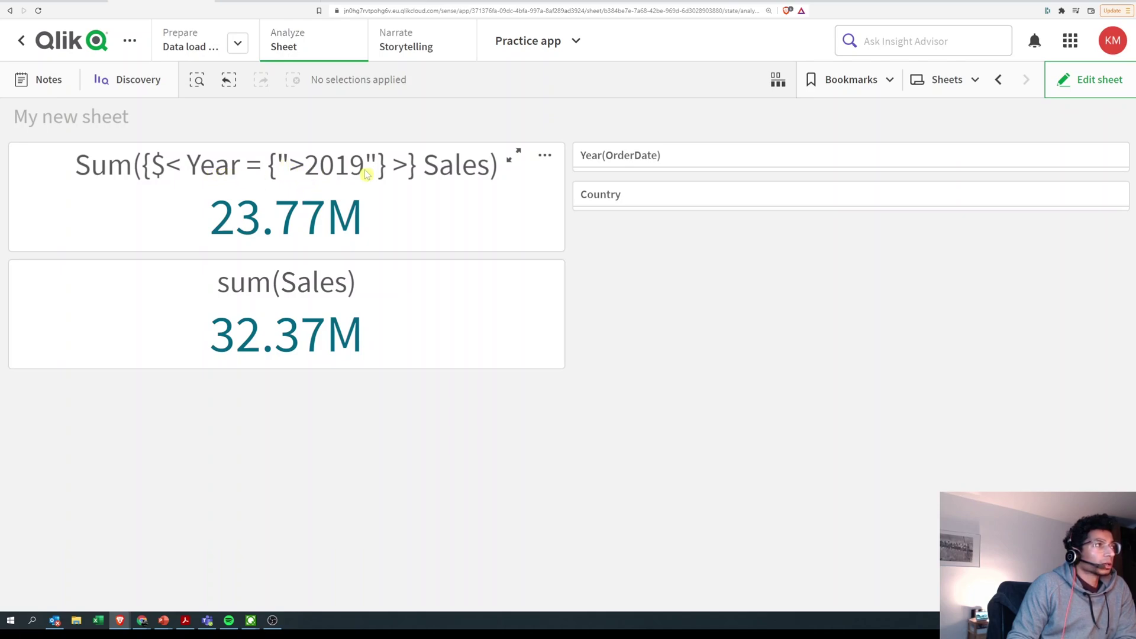
{"action": "left_click", "coordinate": [611, 170]}
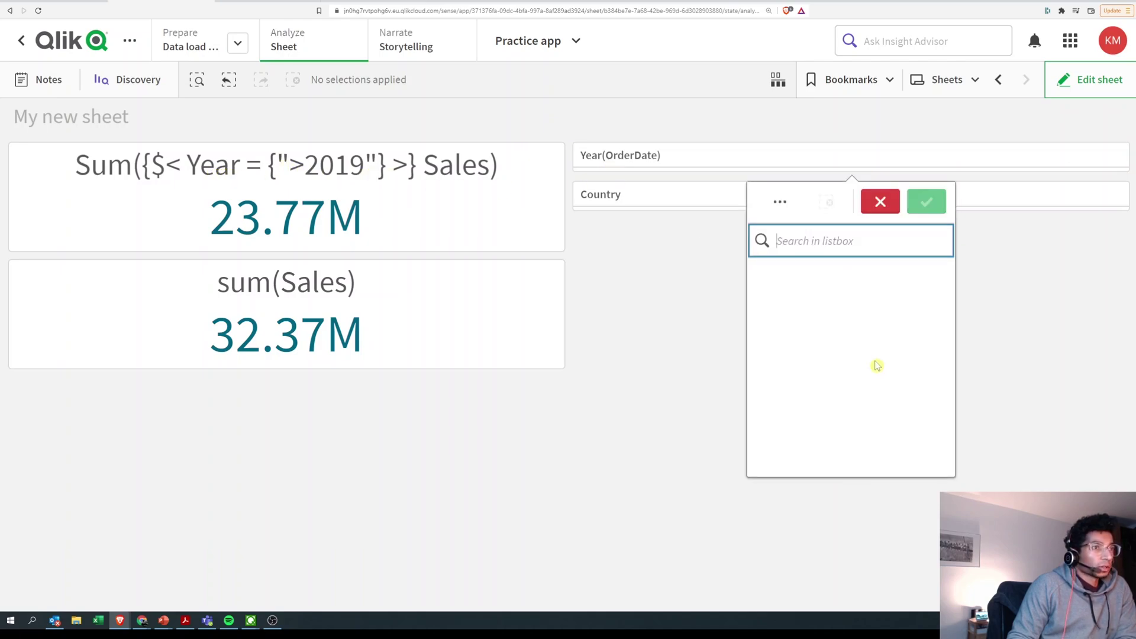
{"action": "left_click_drag", "start_coordinate": [903, 326], "coordinate": [918, 300]}
{"action": "left_click", "coordinate": [927, 202]}
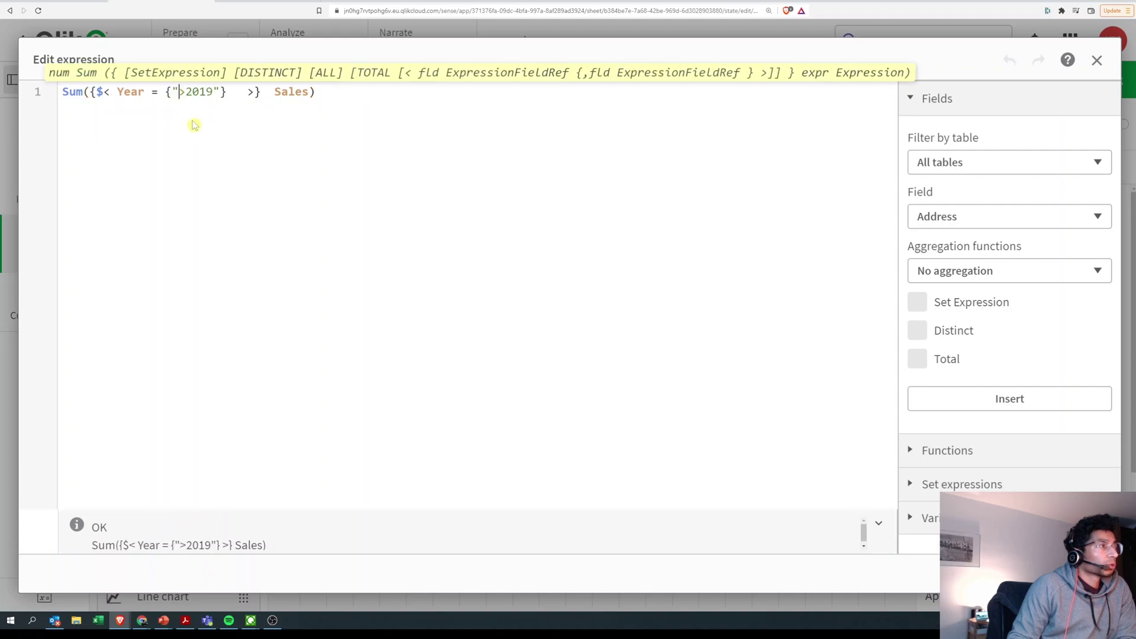
Step: Clear the >2019 search from the quotes and type $(=max(Year)) in its place
{"action": "left_click_drag", "start_coordinate": [213, 93], "coordinate": [183, 93]}
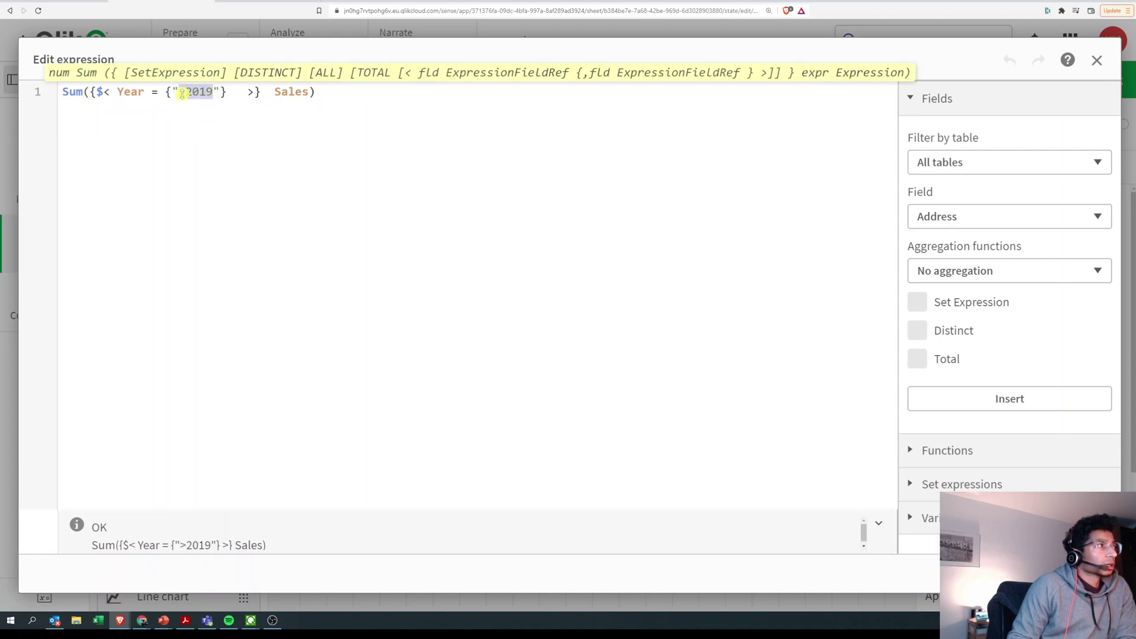
{"action": "left_click", "coordinate": [219, 93]}
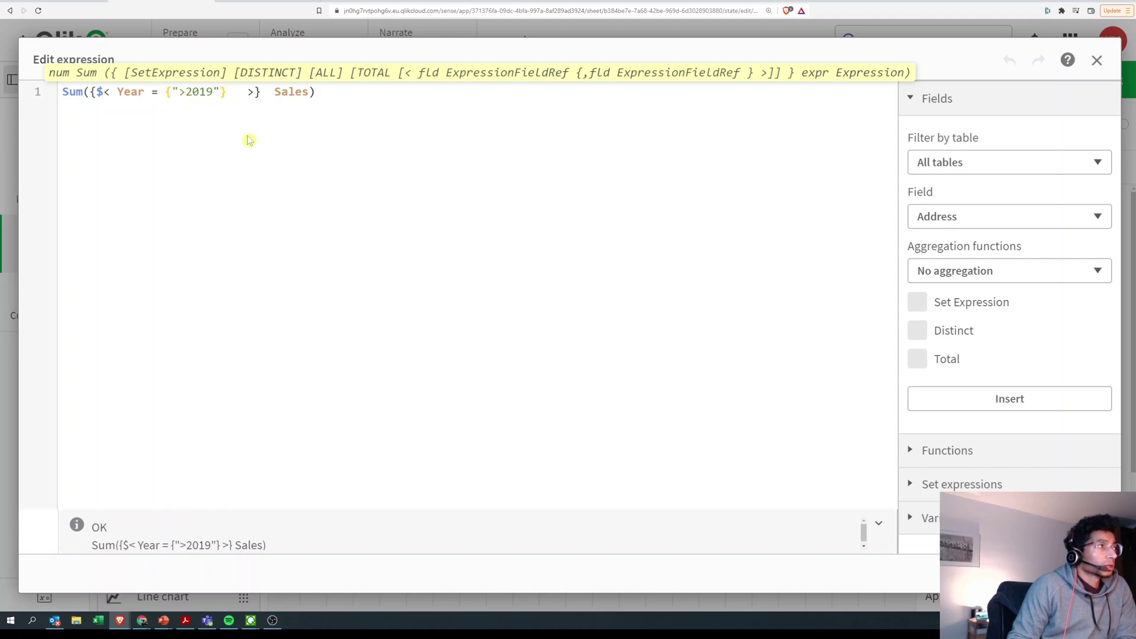
{"action": "key", "text": "BackSpace"}
{"action": "key", "text": "BackSpace"}
{"action": "key", "text": "BackSpace"}
{"action": "key", "text": "BackSpace"}
{"action": "key", "text": "BackSpace"}
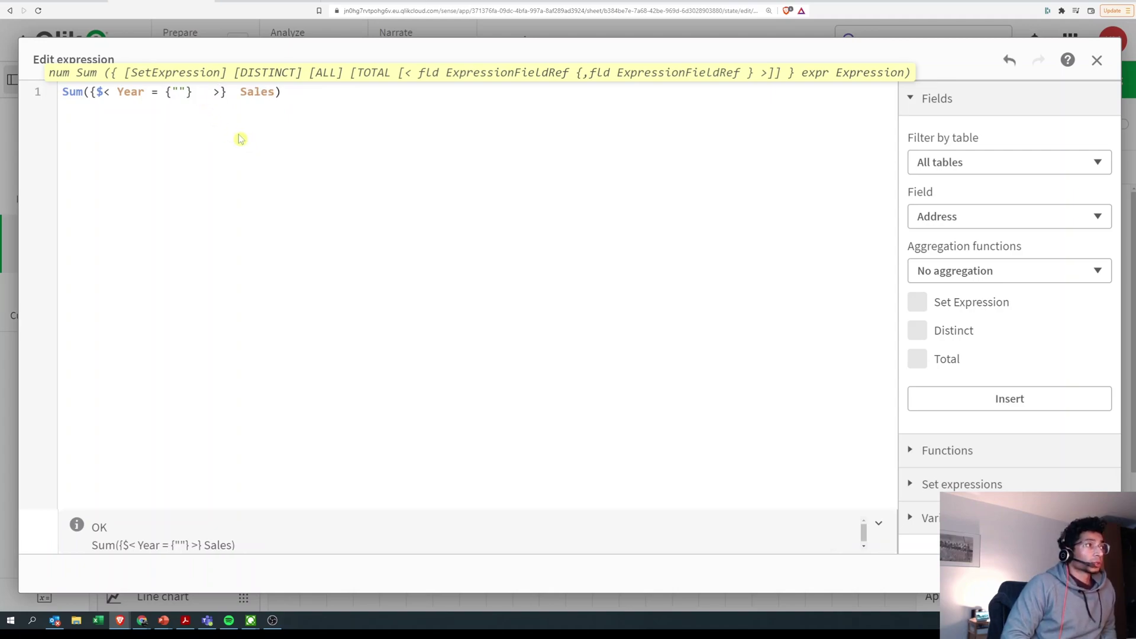
{"action": "key", "text": "Left"}
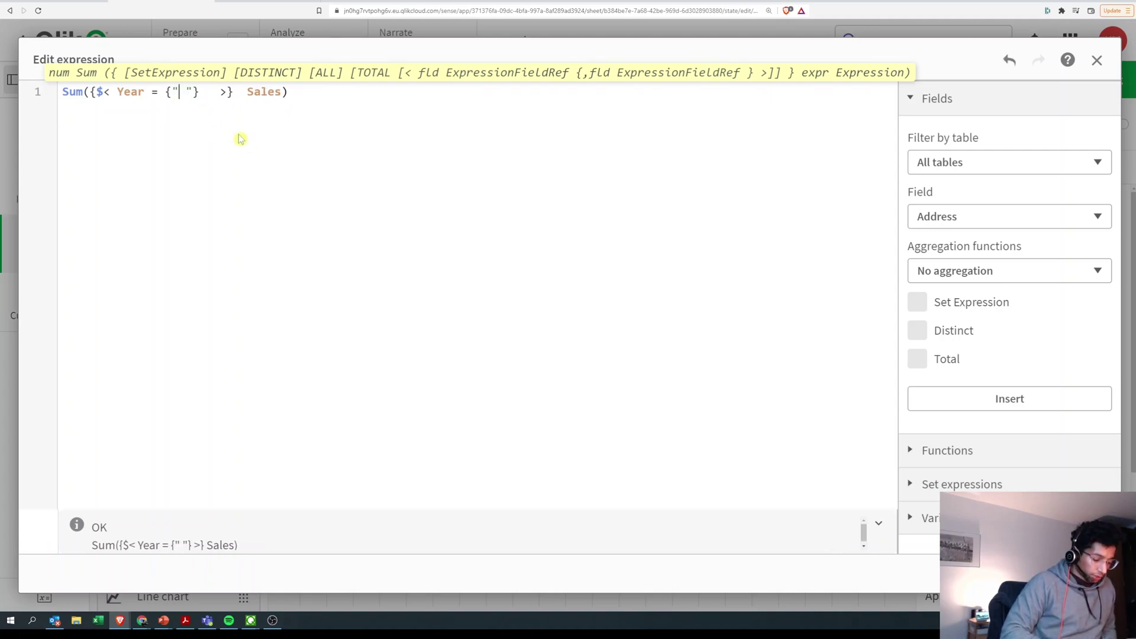
{"action": "type", "text": "="}
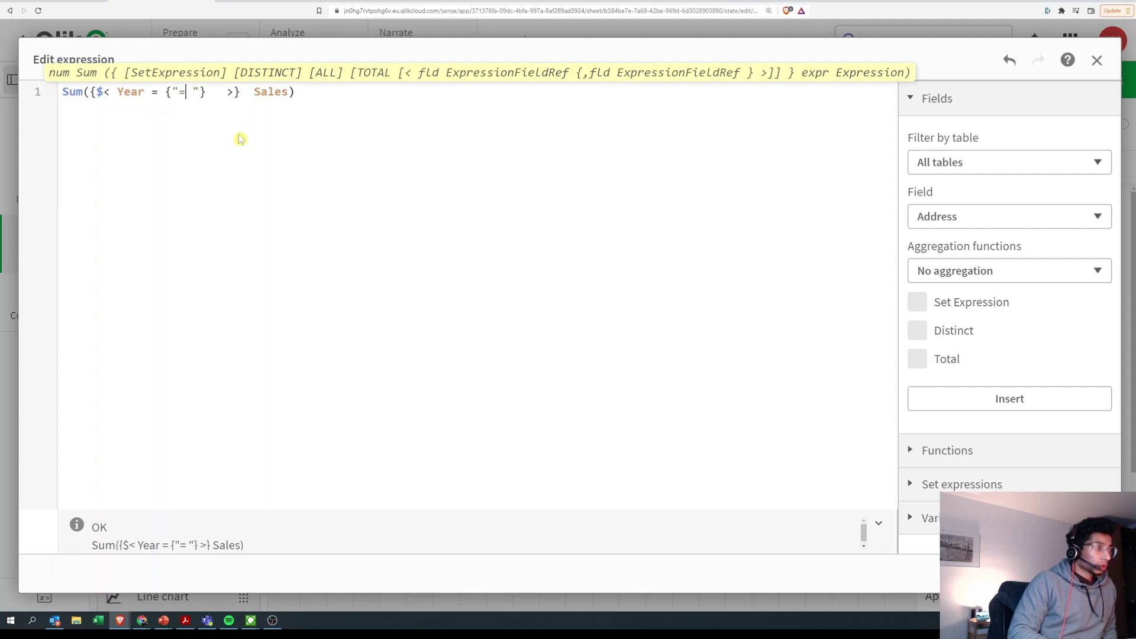
{"action": "key", "text": "BackSpace"}
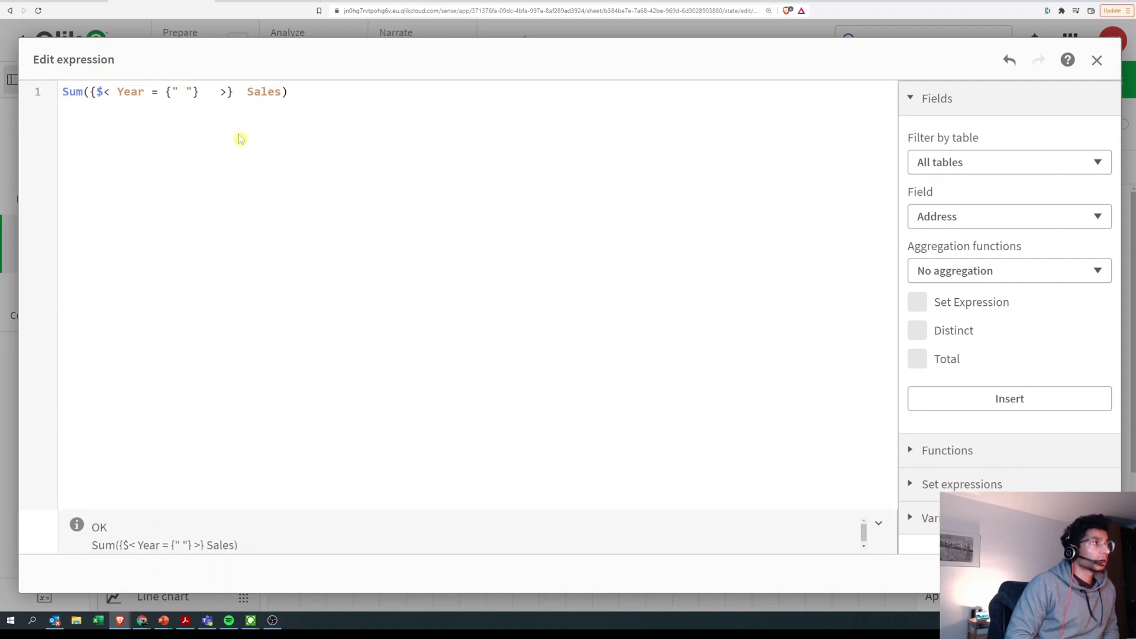
{"action": "left_click", "coordinate": [180, 92]}
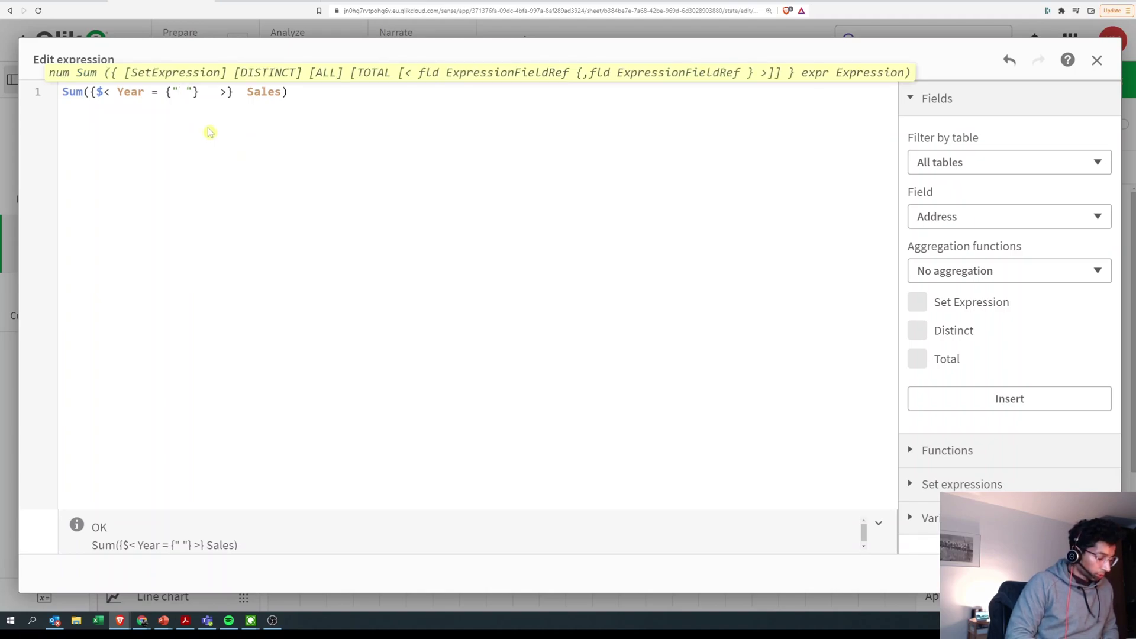
{"action": "type", "text": "$("}
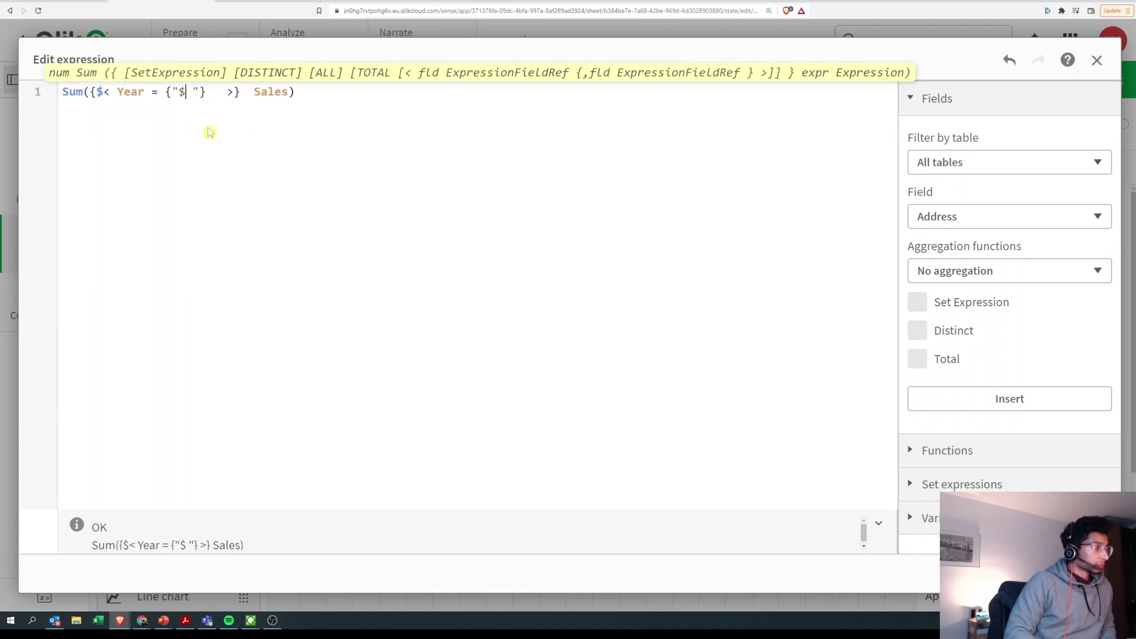
{"action": "type", "text": "="}
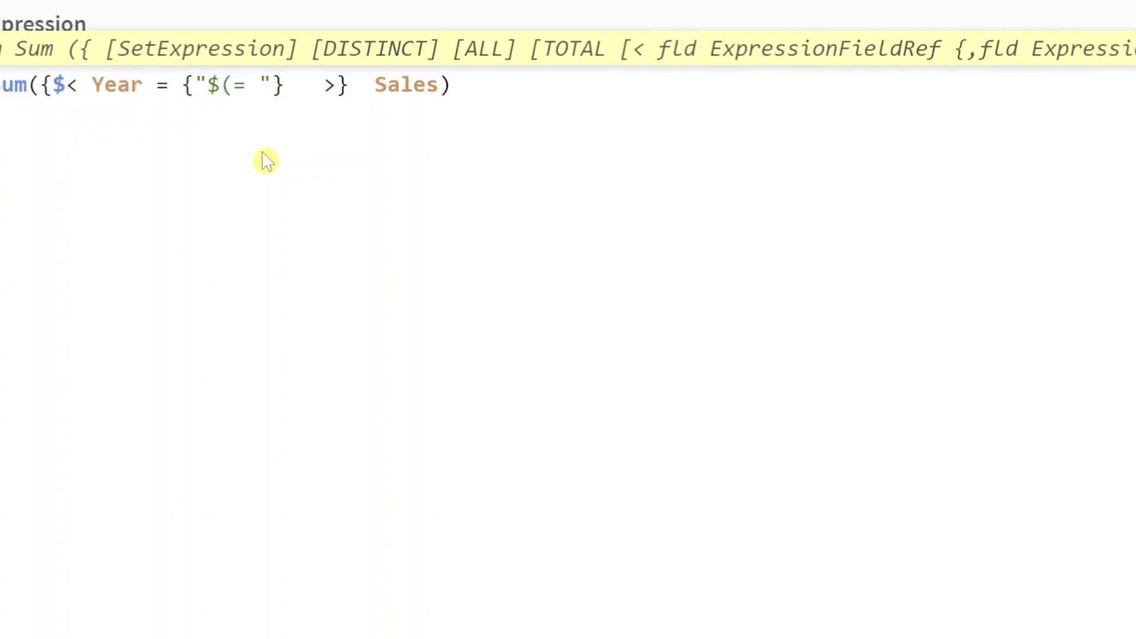
{"action": "type", "text": "max"}
{"action": "type", "text": "(Year"}
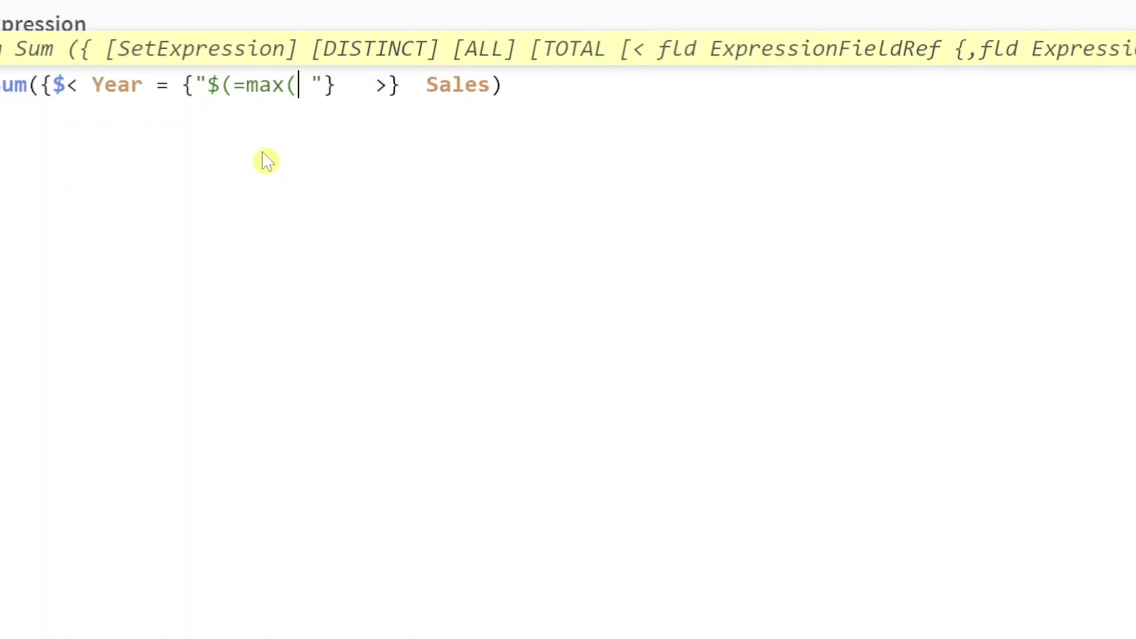
{"action": "type", "text": ")"}
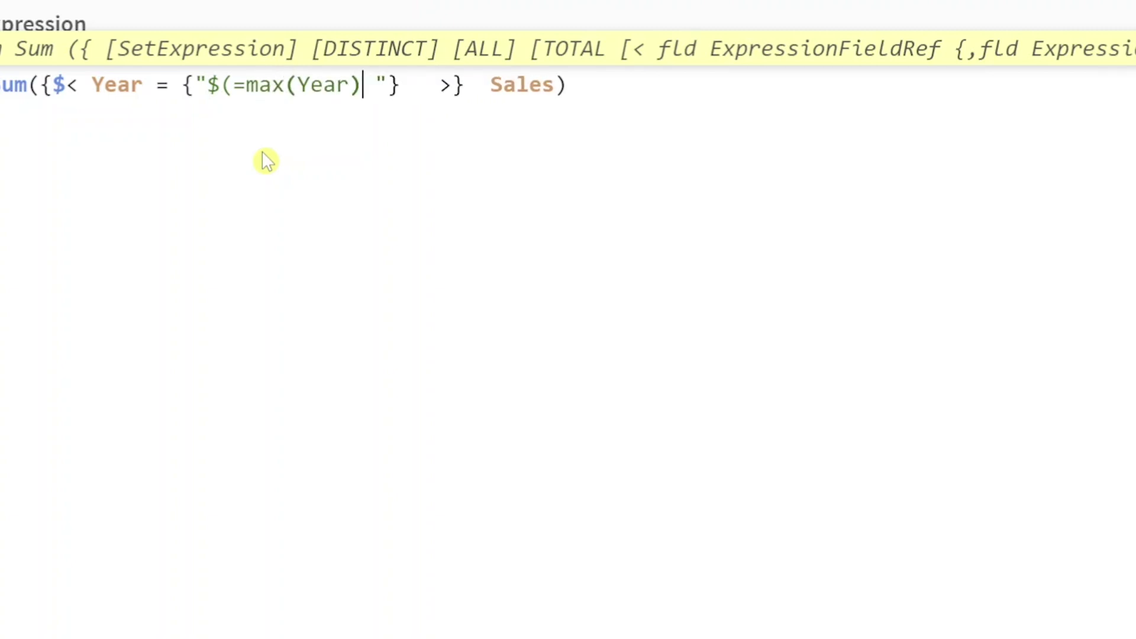
{"action": "type", "text": ")"}
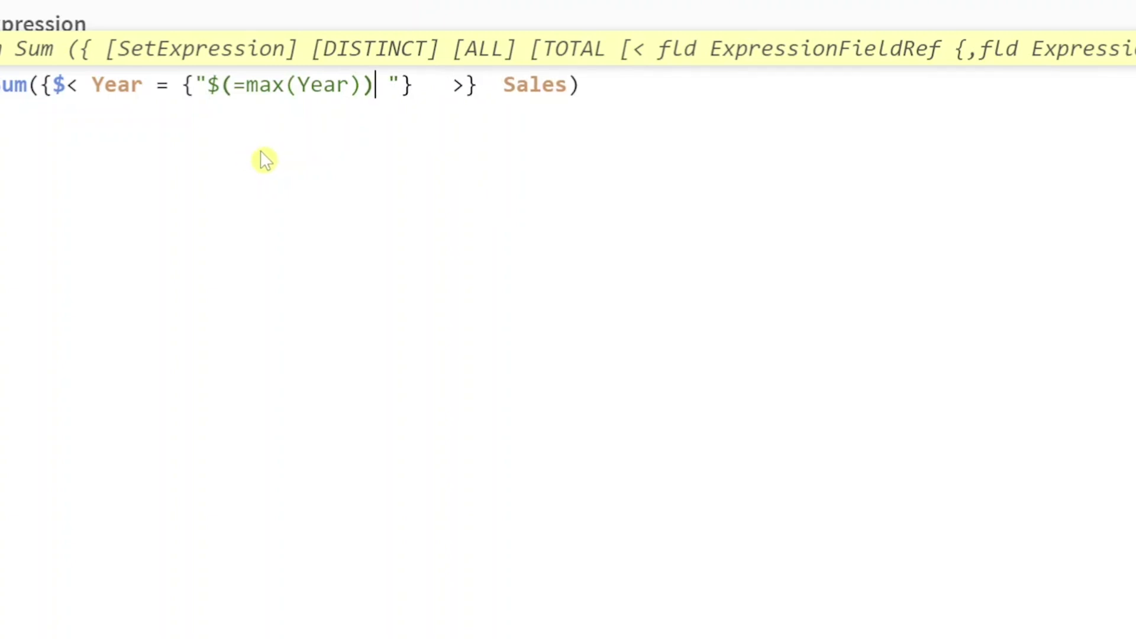
Step: Remove the stray space and add the closing brace to complete Sum({$< Year = {"$(=max(Year))"} >} Sales)
{"action": "key", "text": "Delete"}
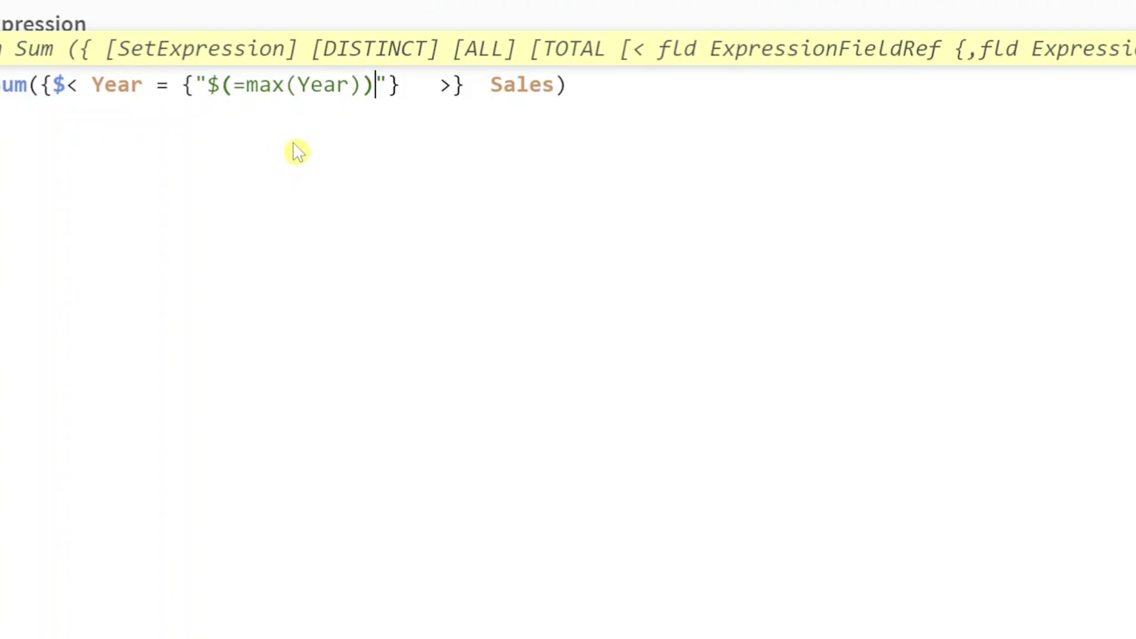
{"action": "left_click", "coordinate": [389, 86]}
{"action": "type", "text": "}"}
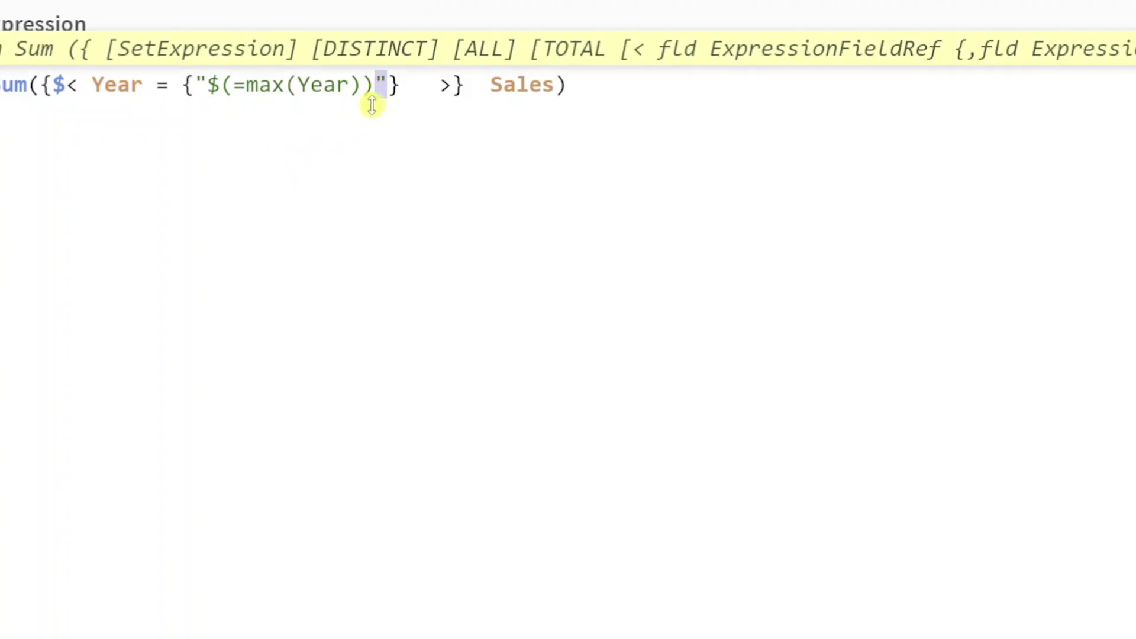